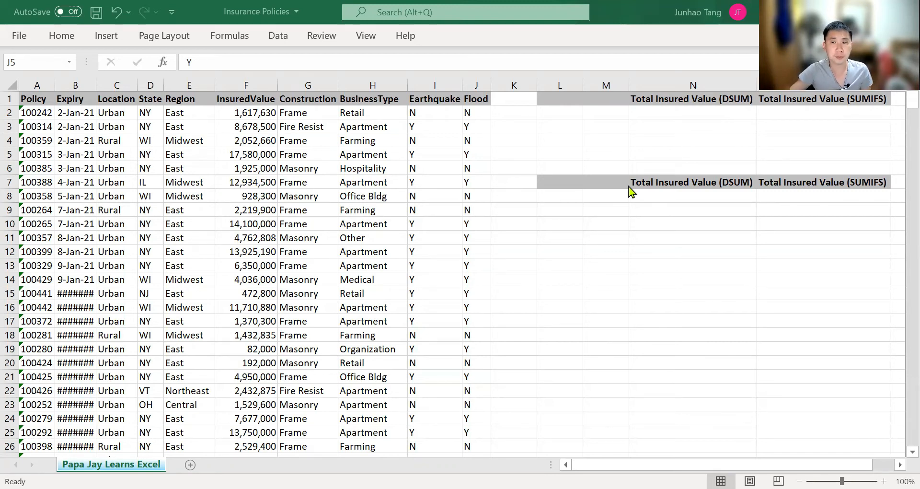
Select the entire policy table A1:J501 with Ctrl+A
left_click(661, 127)
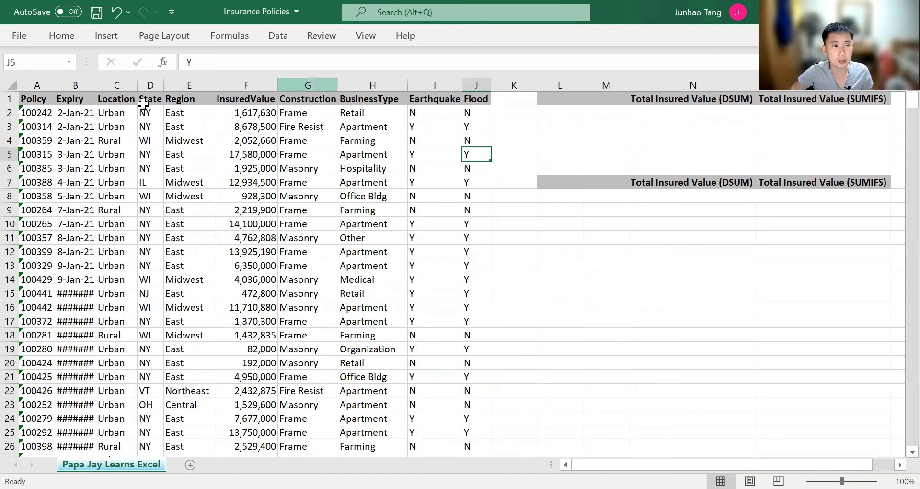
left_click_drag(46, 96, 462, 346)
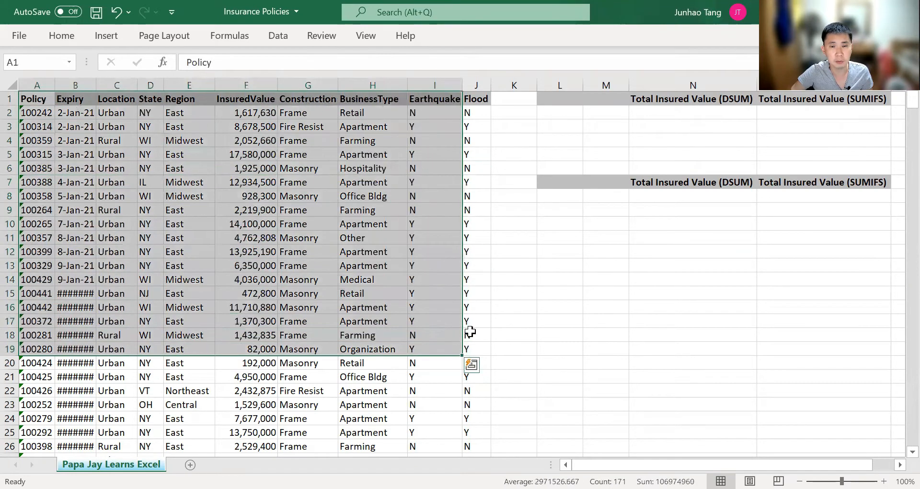
left_click(487, 278)
key("ctrl+Up")
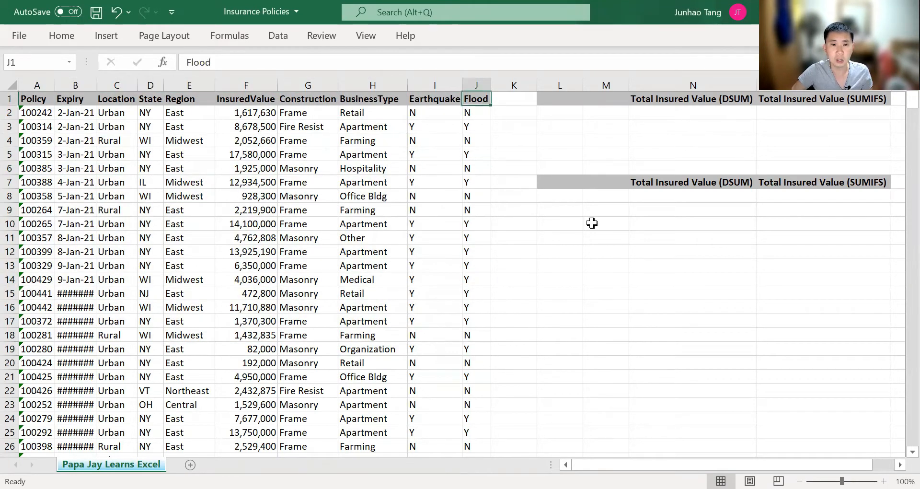
key("Left")
key("Left")
key("Left")
key("Left")
key("Left")
key("Down")
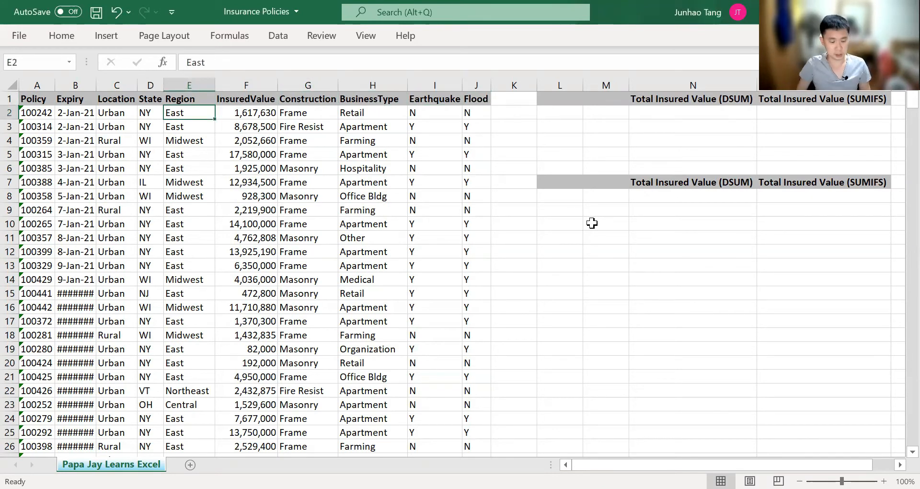
key("ctrl+a")
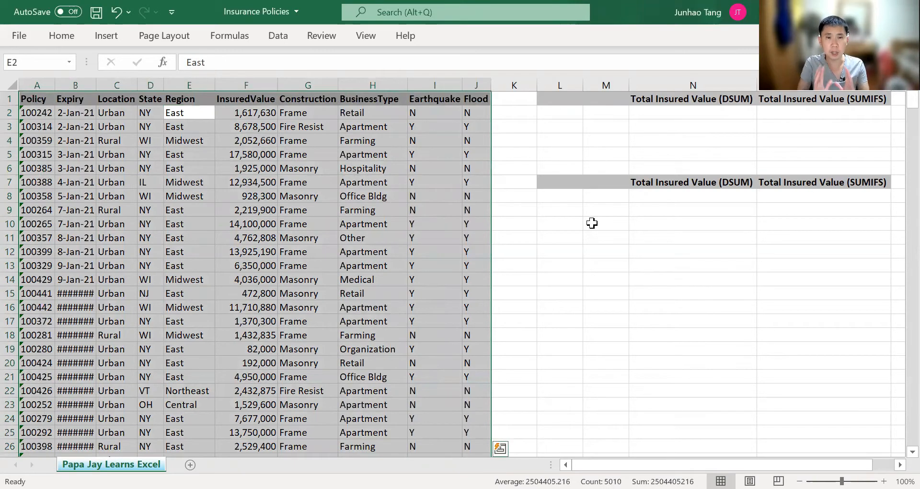
left_click(247, 224)
key("ctrl+a")
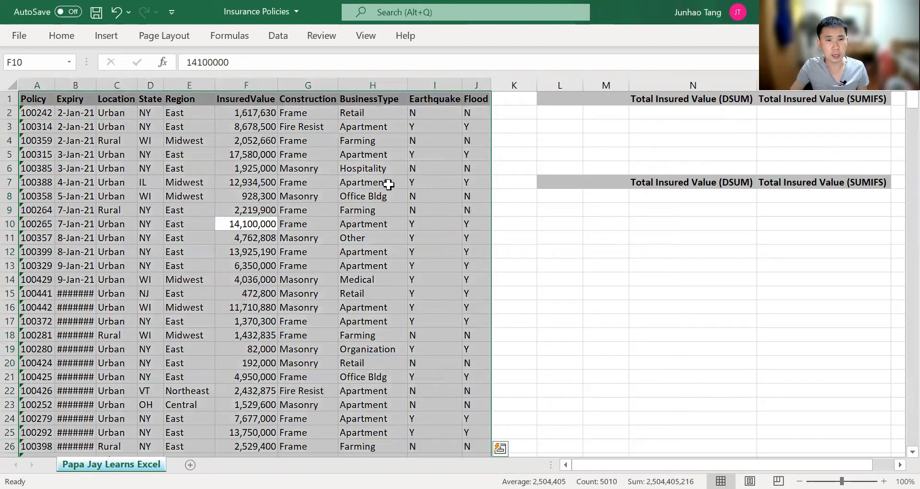
Define the name insurance2021 for the selection with Workbook scope
key("alt")
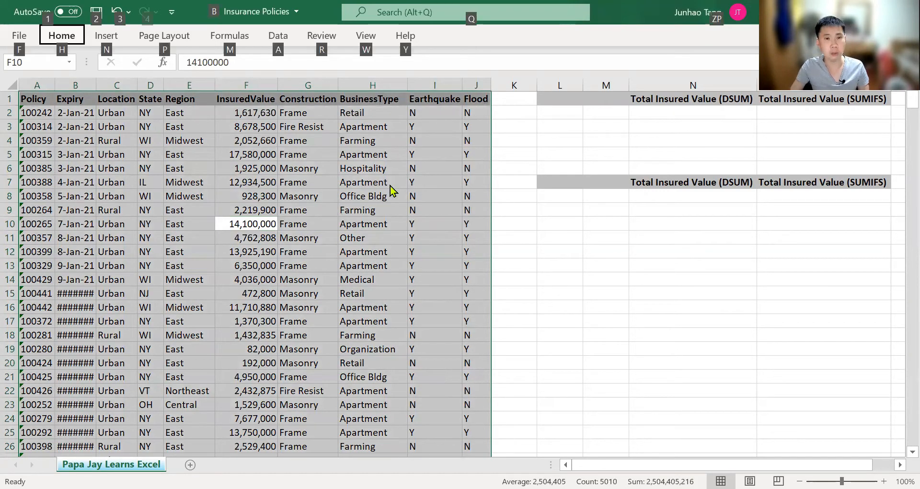
key("m")
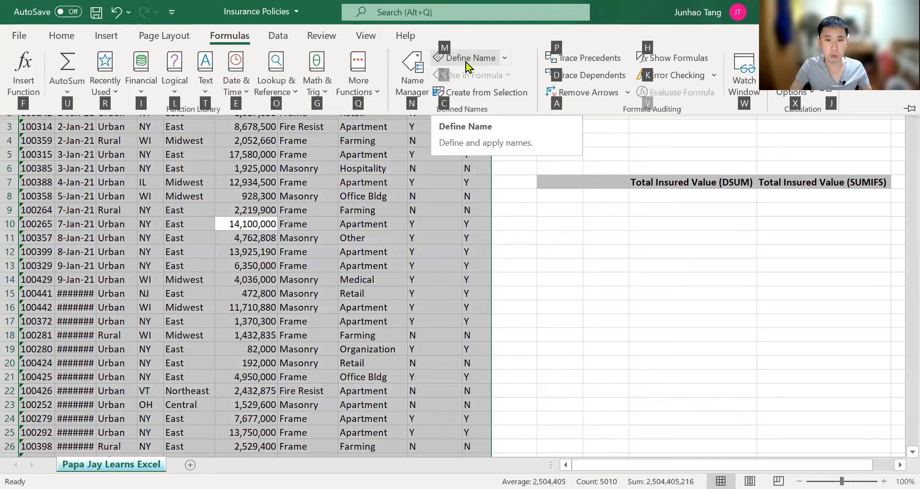
left_click(467, 62)
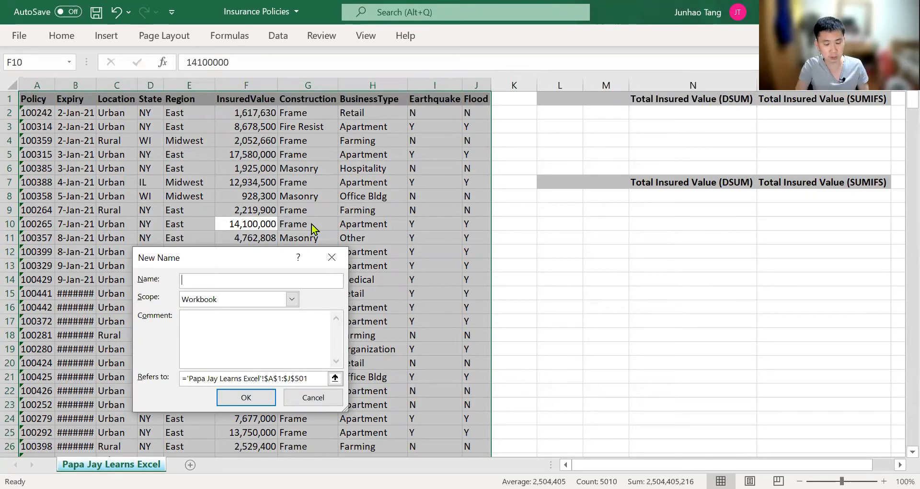
type("insurance")
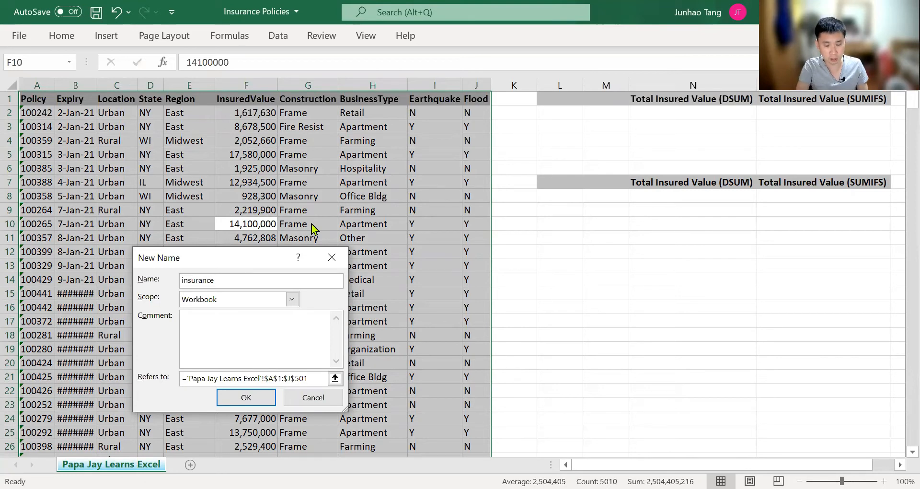
type("2021")
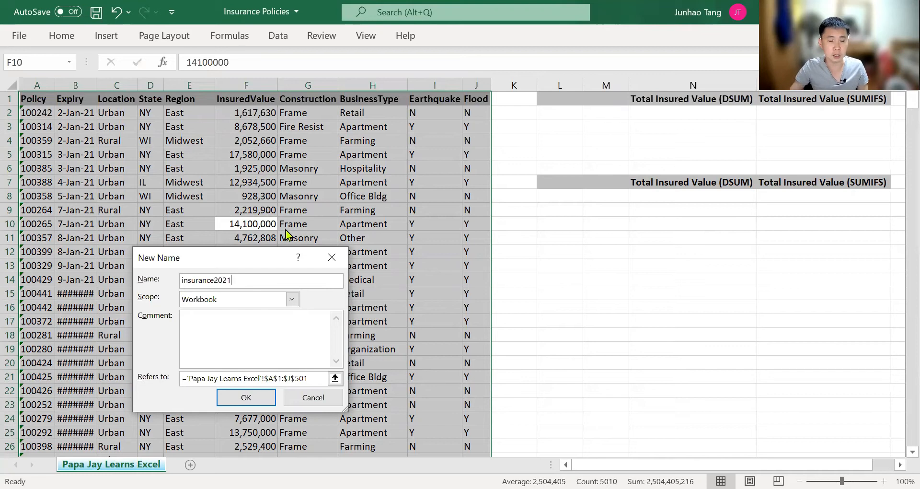
left_click(292, 299)
left_click(292, 299)
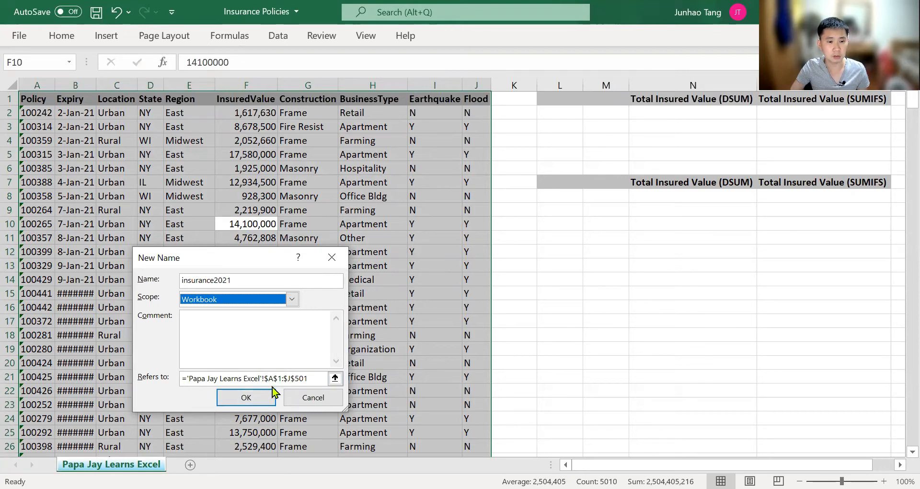
left_click(246, 397)
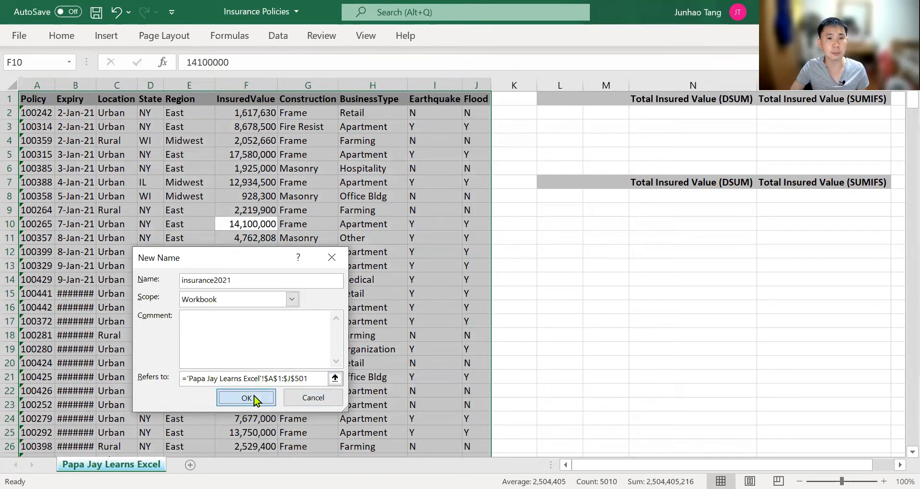
left_click(53, 63)
key("Escape")
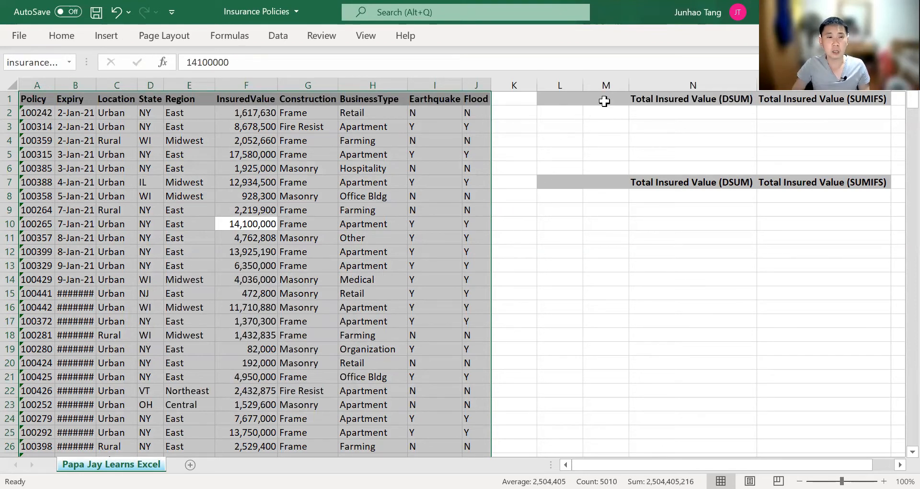
key("Right")
key("Right")
key("Right")
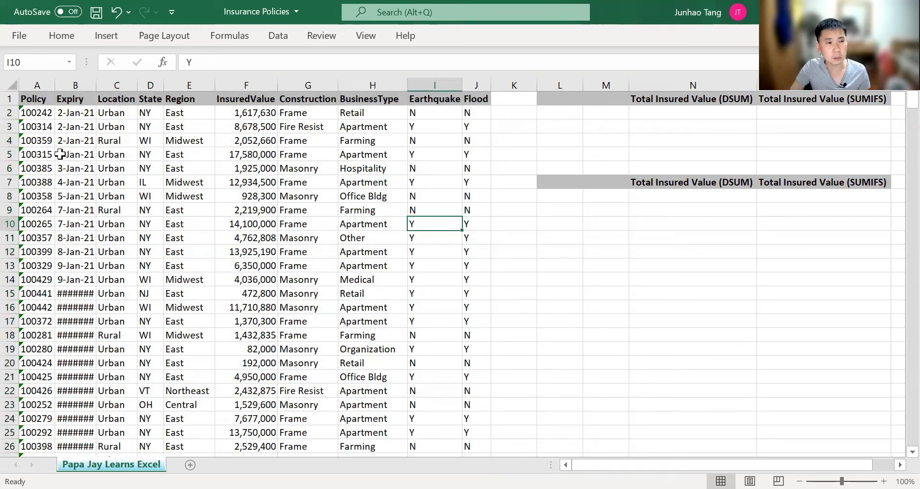
left_click(40, 154)
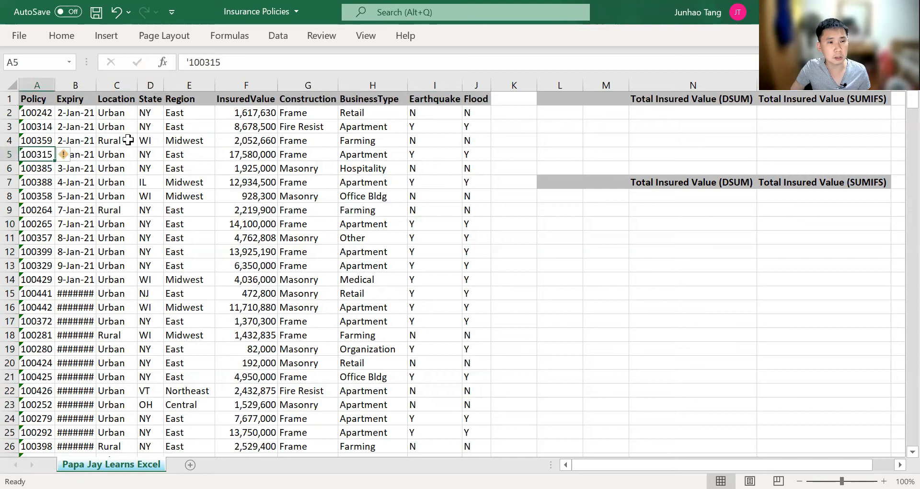
left_click(252, 85)
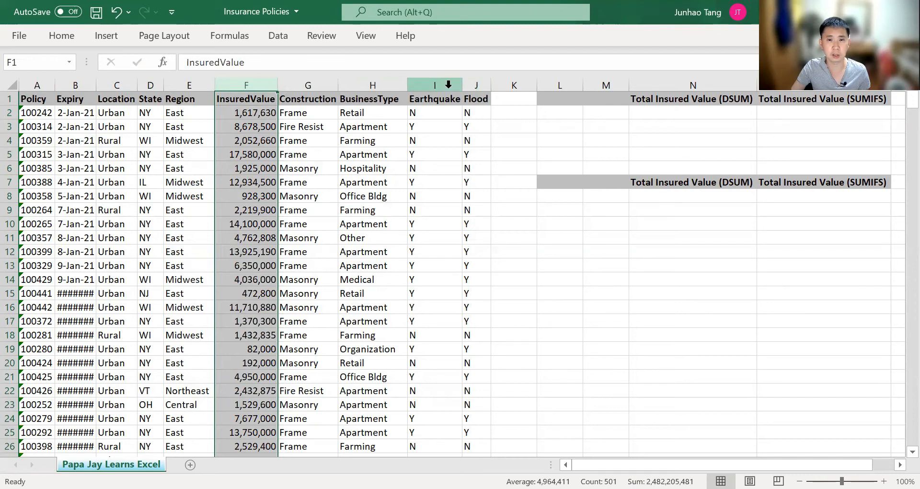
left_click(649, 111)
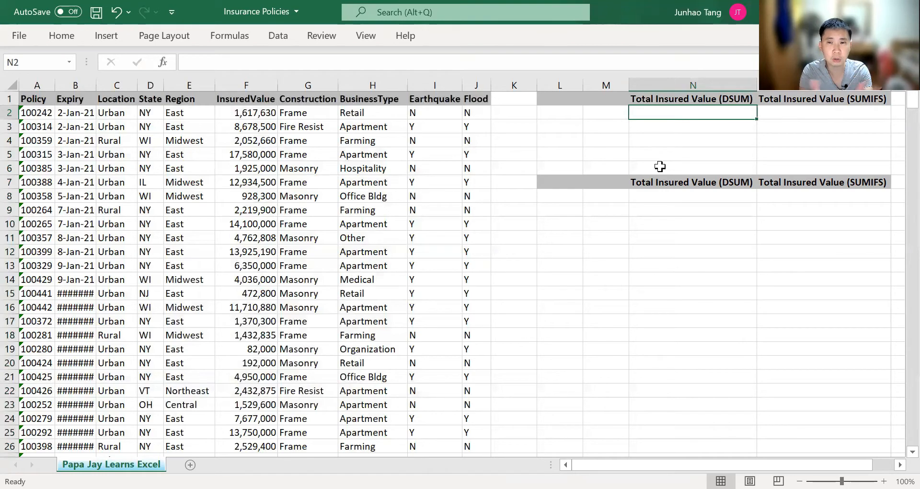
Start =DSUM( in N2 and accept insurance2021 as the database argument
key("Left")
key("Right")
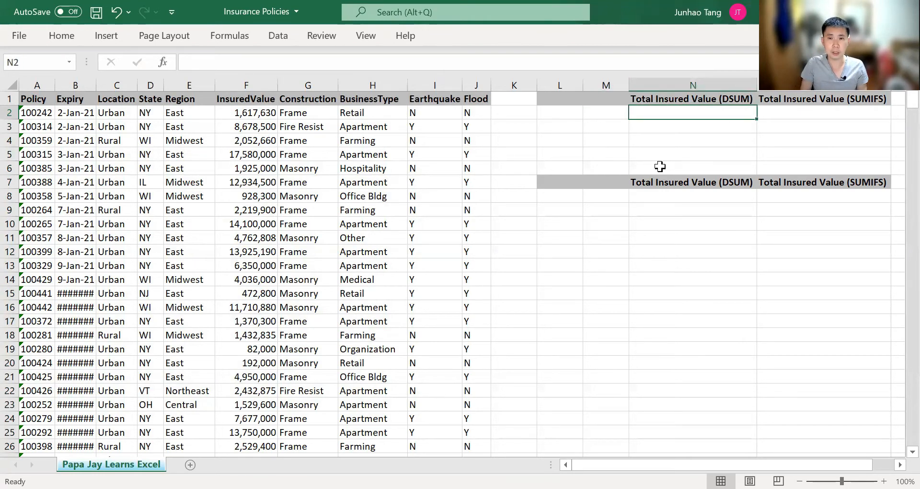
type("=")
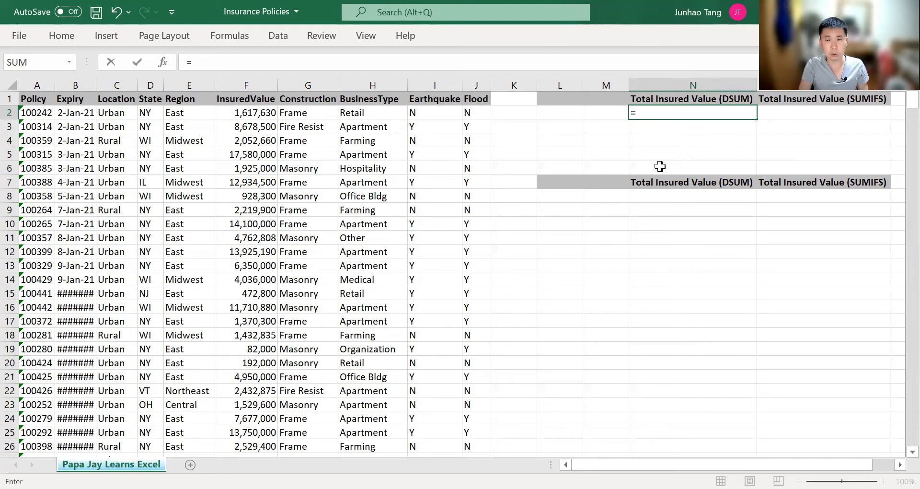
type("DSUM")
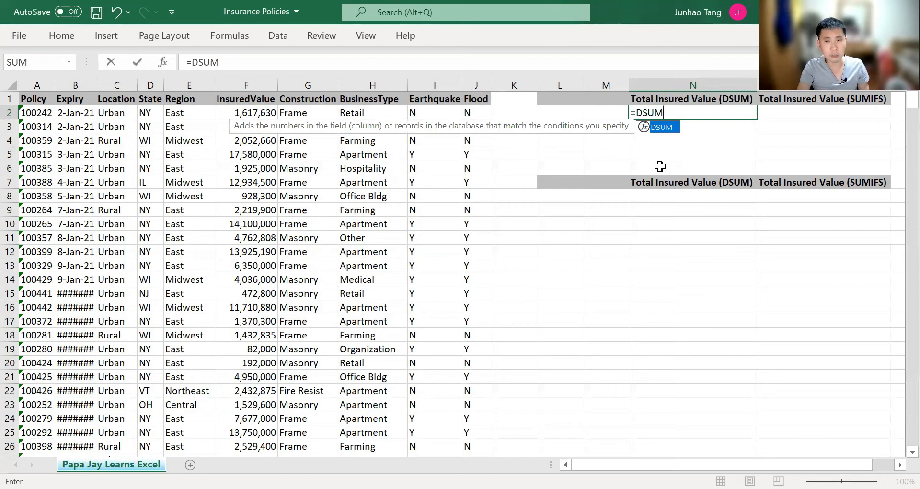
type("(")
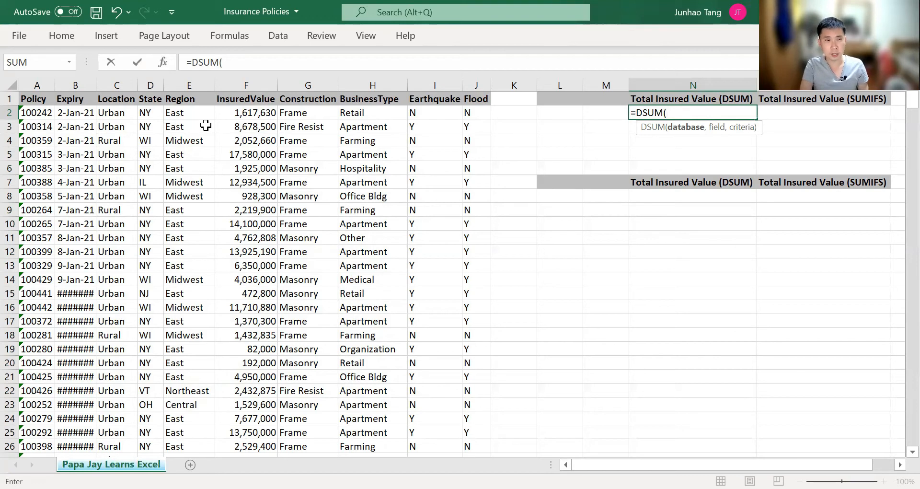
type("insurance")
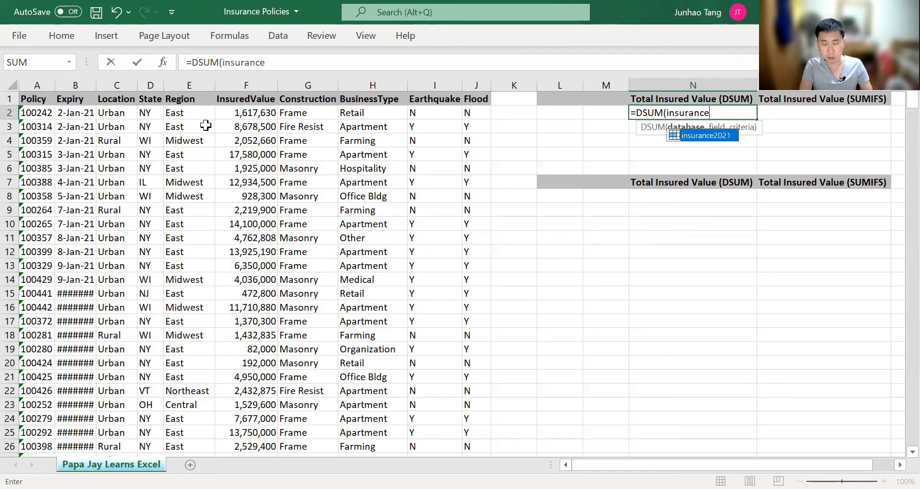
key("Tab")
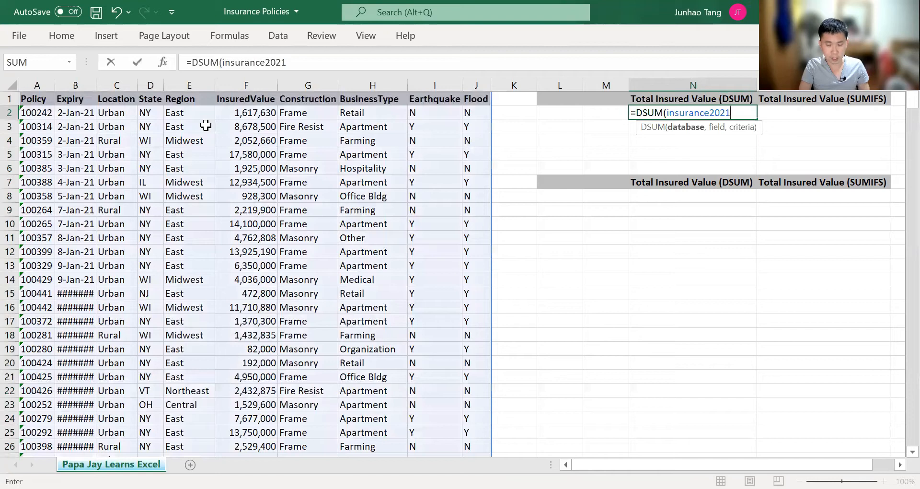
type(",")
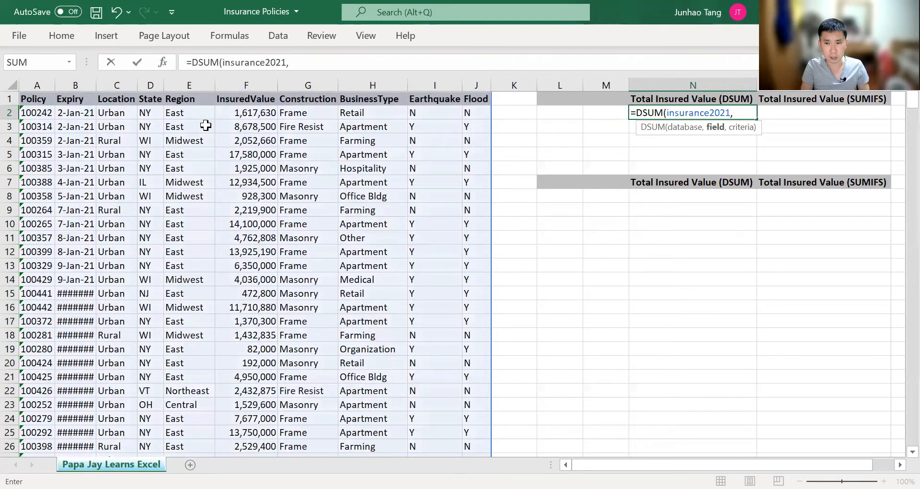
type("\"")
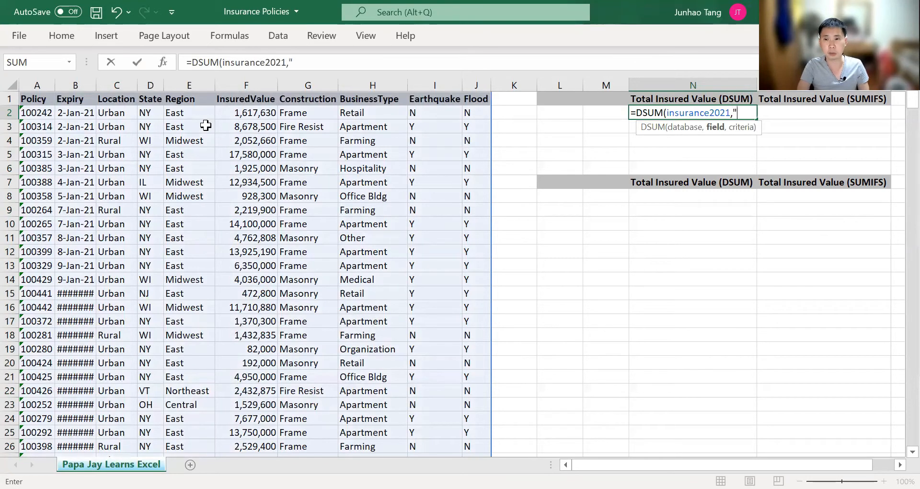
type("Eas")
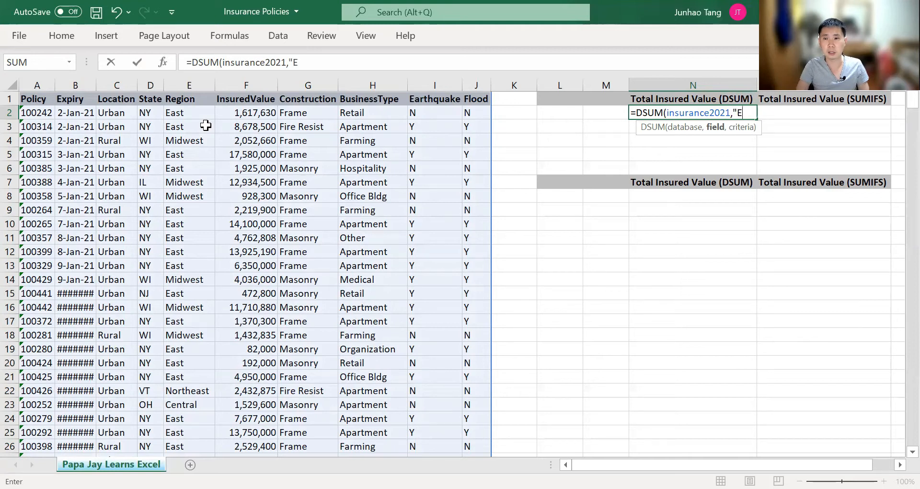
key("BackSpace")
key("BackSpace")
key("BackSpace")
key("BackSpace")
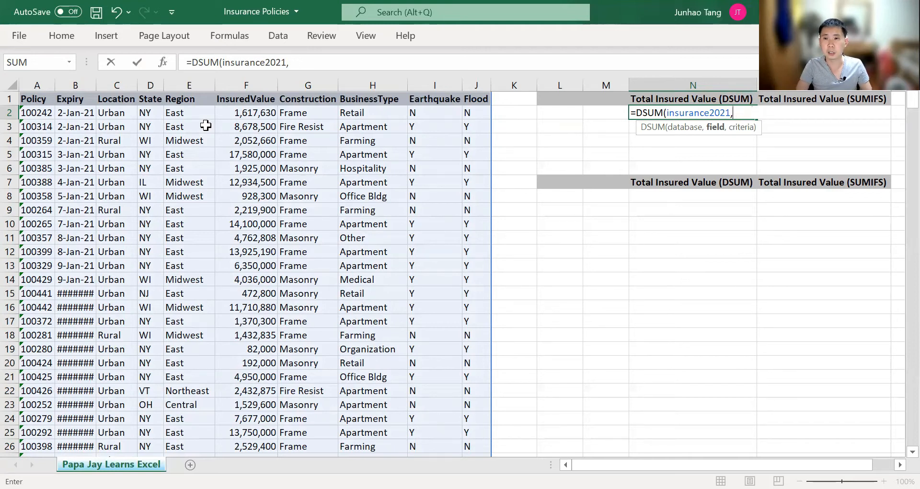
Drop the draft formula and enter criteria Region in M1 and East in M2
key("Escape")
key("Up")
key("Left")
type("Re")
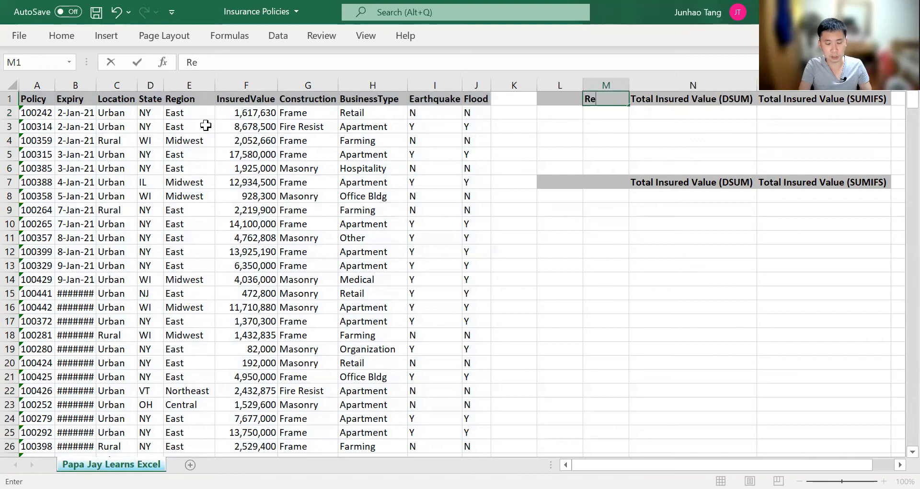
type("gion")
key("Return")
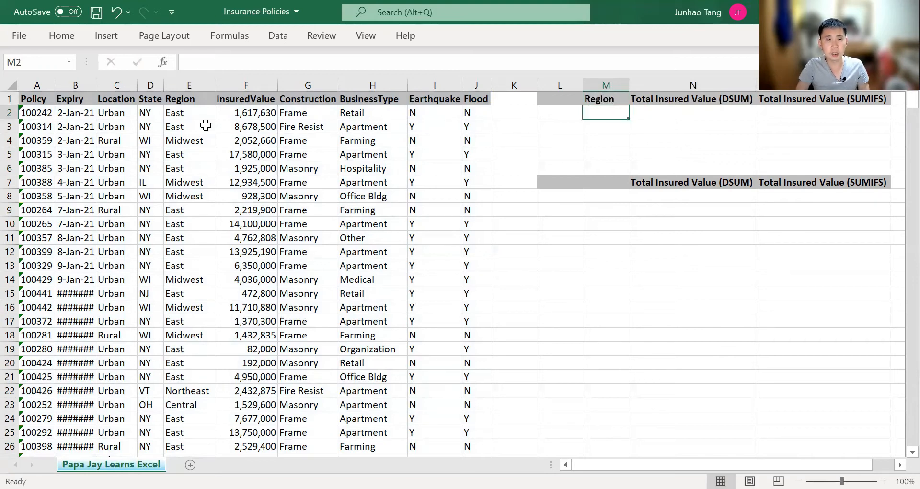
type("East")
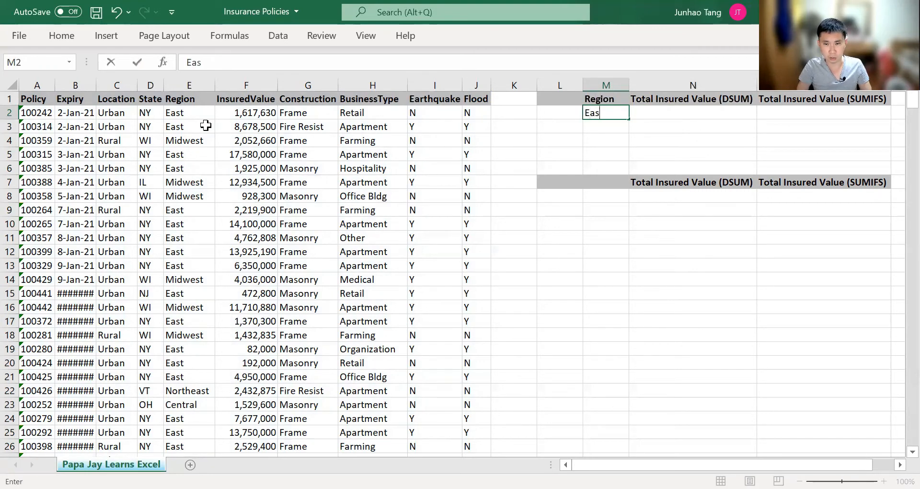
key("Tab")
Enter =DSUM(insurance2021,F1,M1:M2) in N2, returning 1,826,021,818 for East
type("=")
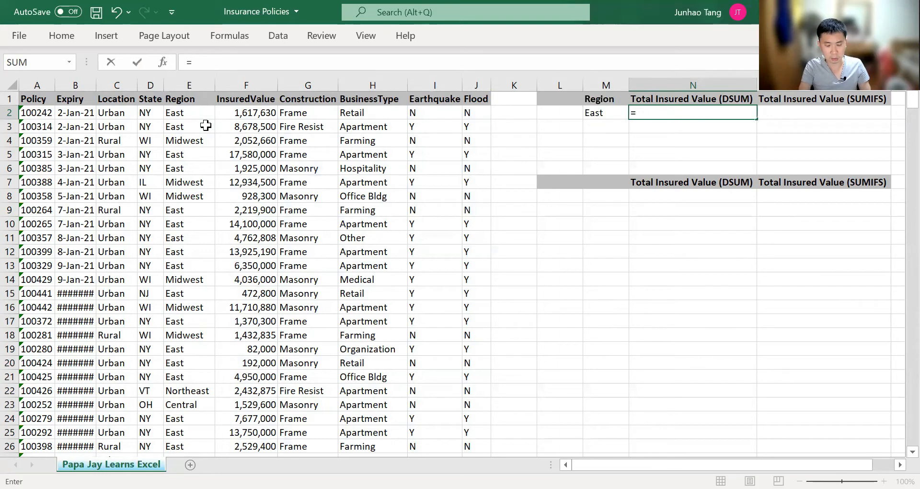
type("D")
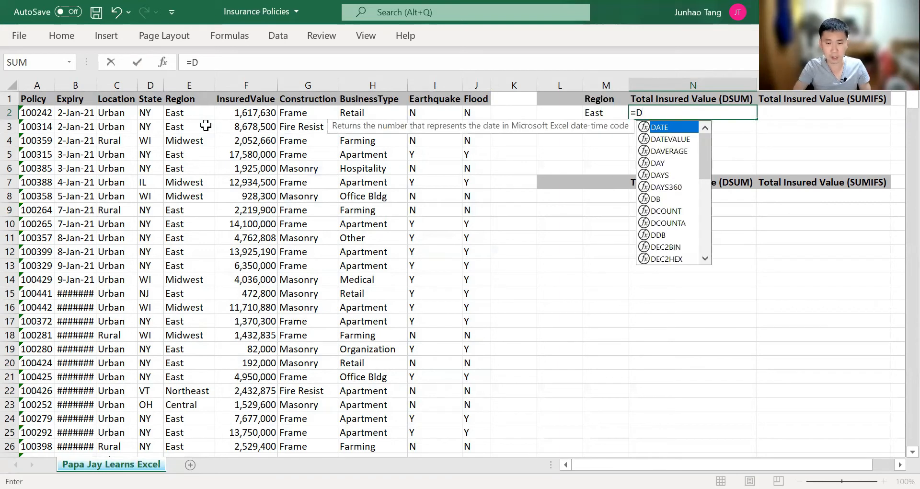
type("SUM(insurance")
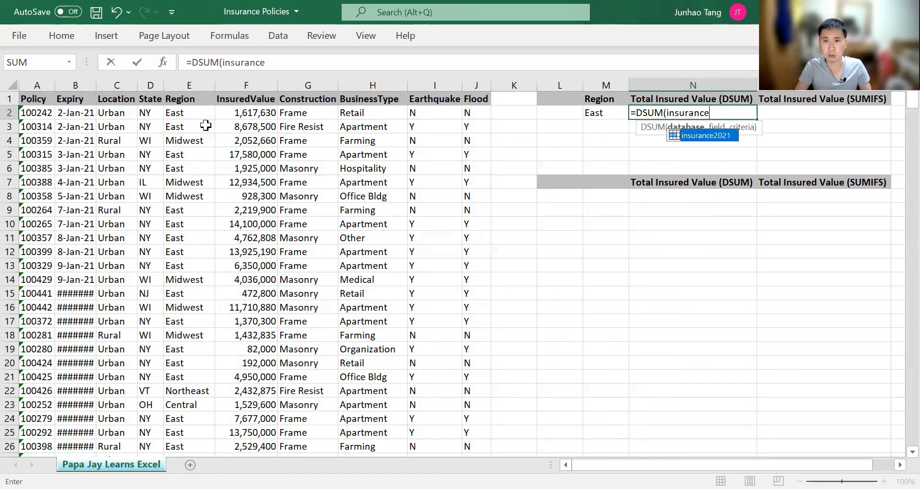
key("Tab")
type(",")
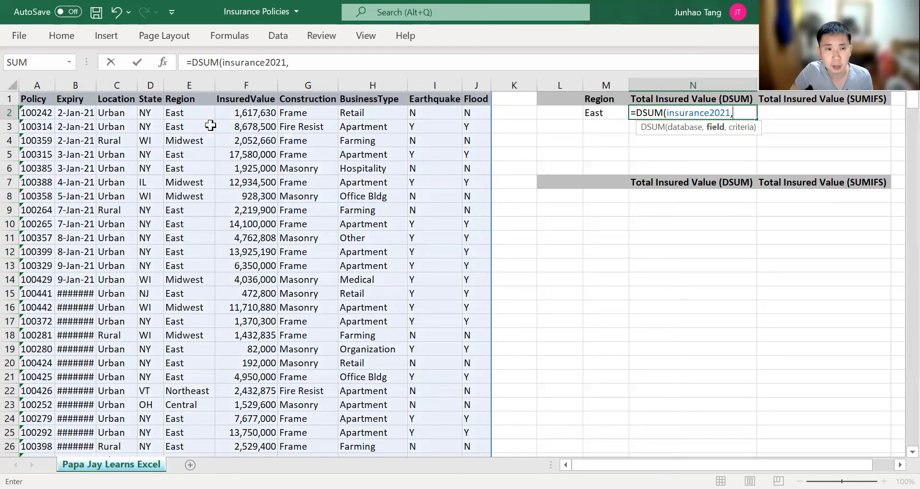
left_click(251, 99)
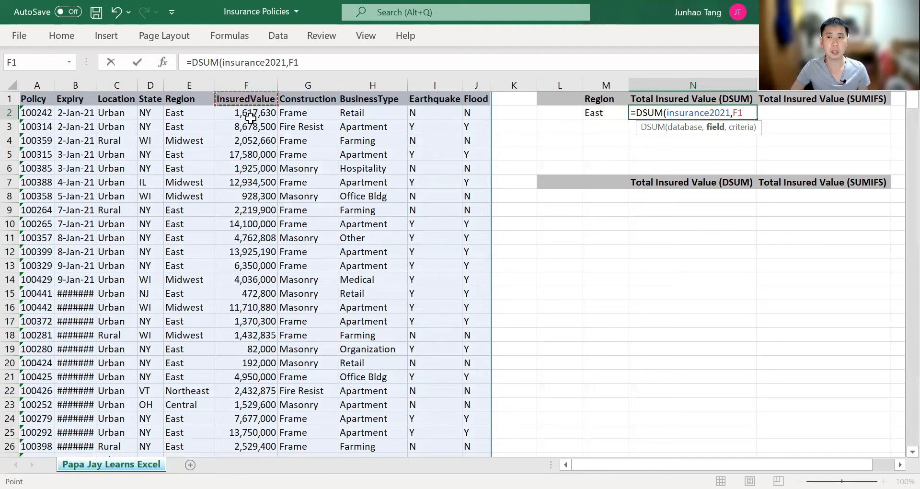
type(",")
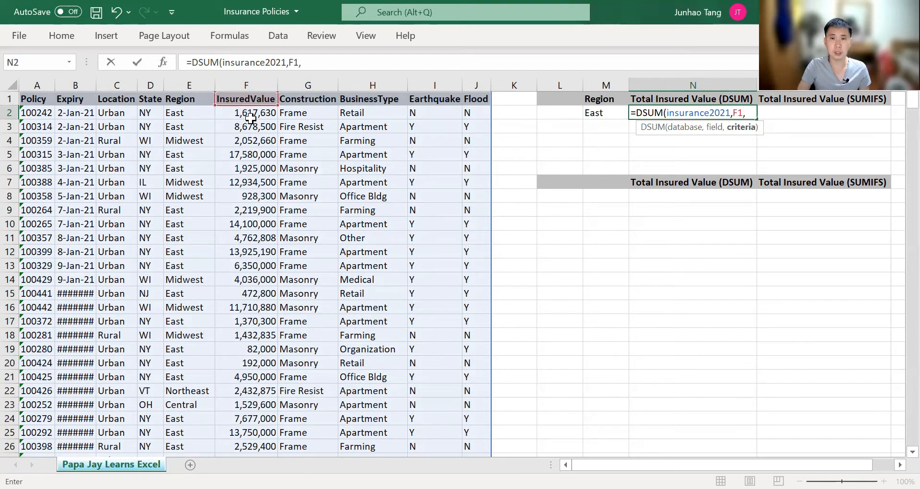
key("Left")
key("Left")
key("Right")
key("Up")
key("shift+Down")
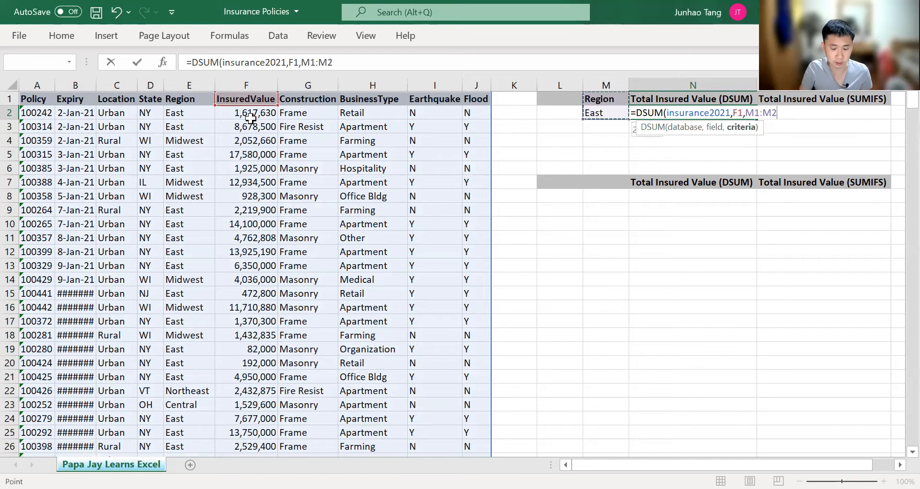
type(")")
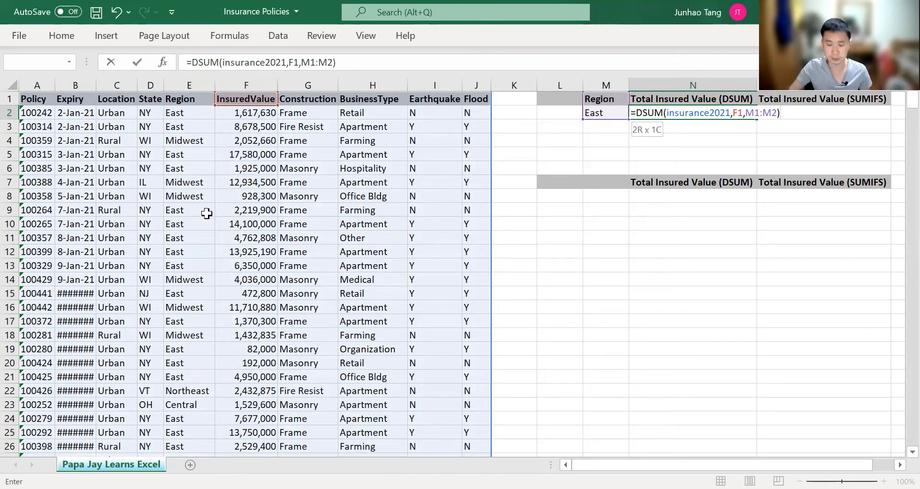
key("Return")
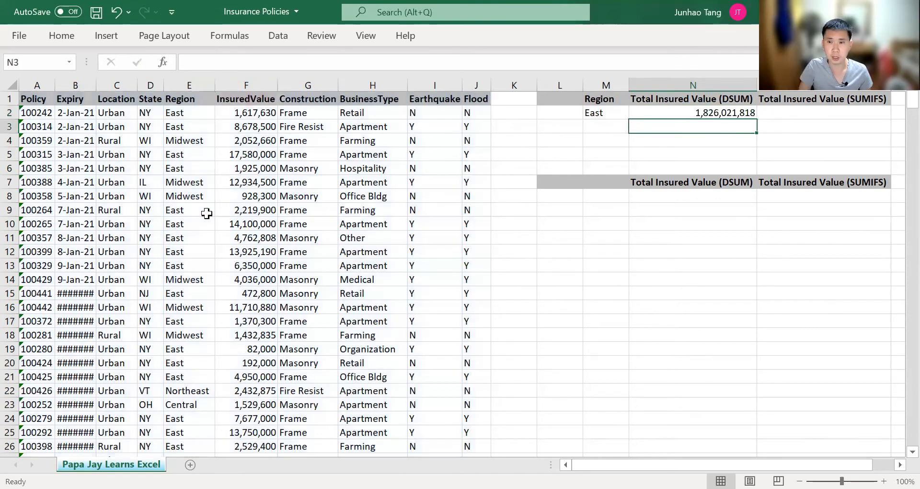
Review the DSUM formula in N2 without changing it
key("Up")
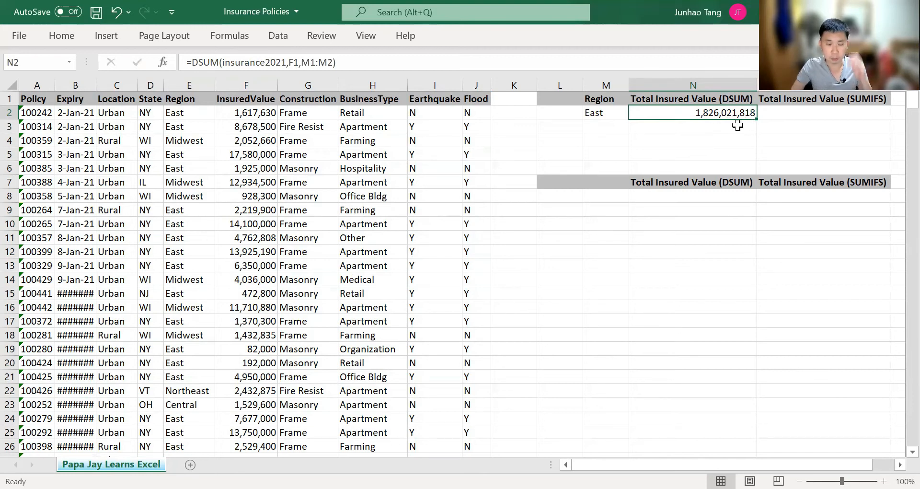
key("F2")
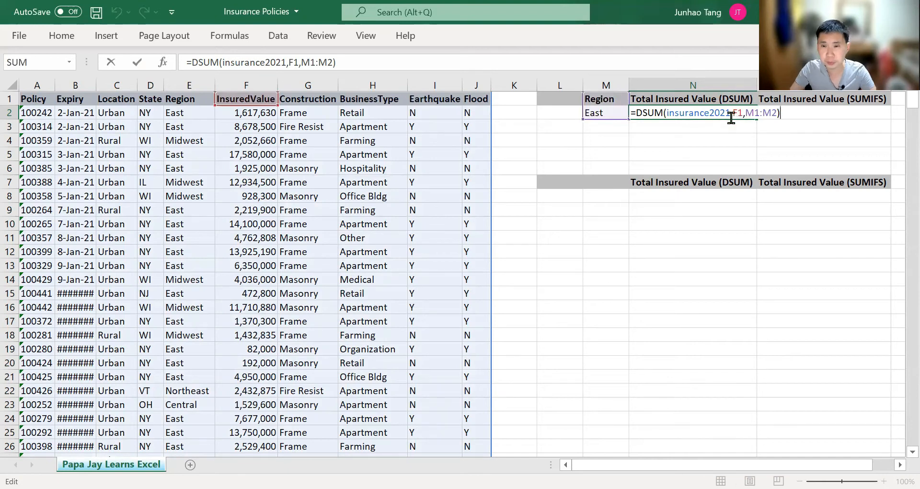
key("Escape")
left_click(543, 64)
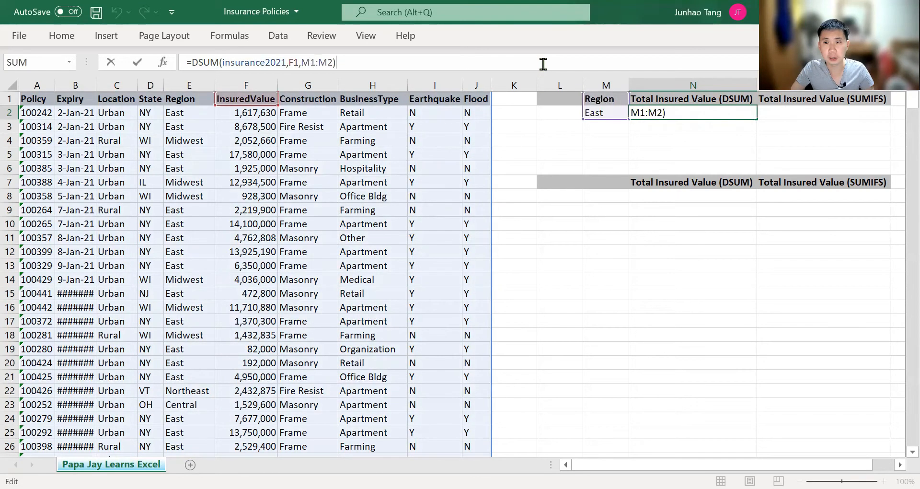
key("Escape")
double_click(710, 115)
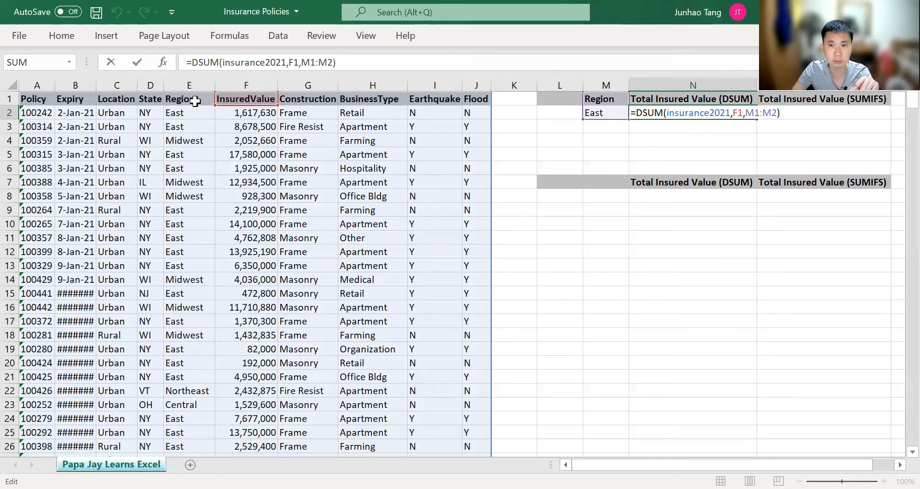
key("ctrl+Return")
Change the M1 header to Regions, check N2, then restore it to Region
key("Left")
key("Up")
key("F2")
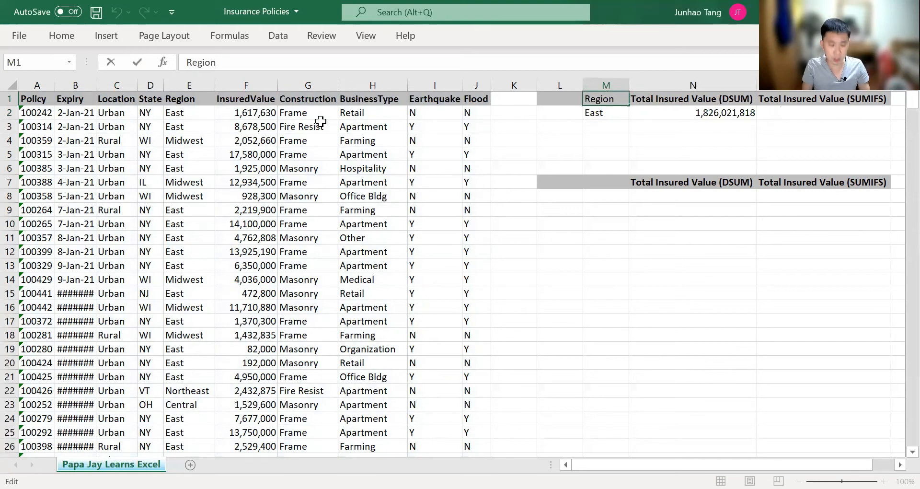
type("s")
key("Return")
key("Right")
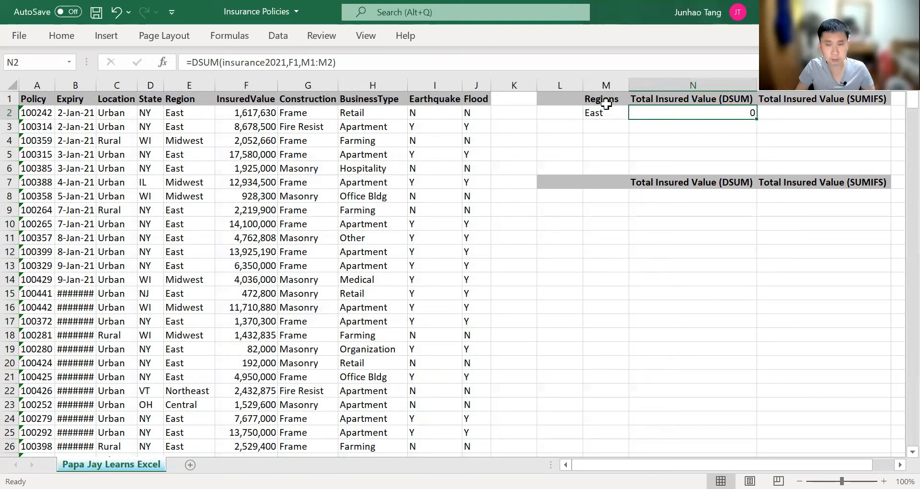
key("Left")
key("Up")
key("F2")
key("BackSpace")
key("Return")
Change the M1 header to lowercase region, then back to Region
key("Up")
key("F2")
key("Delete")
type("r")
key("Return")
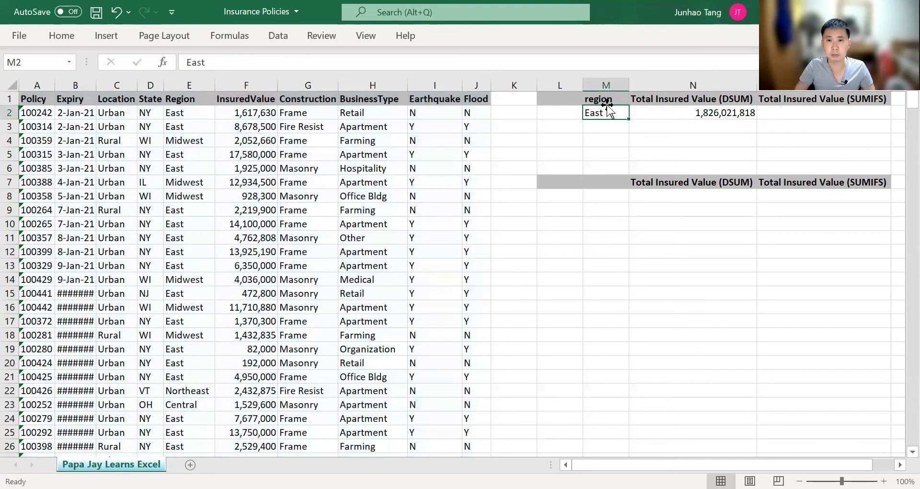
key("Up")
key("F2")
key("Home")
key("Delete")
type("R")
key("Return")
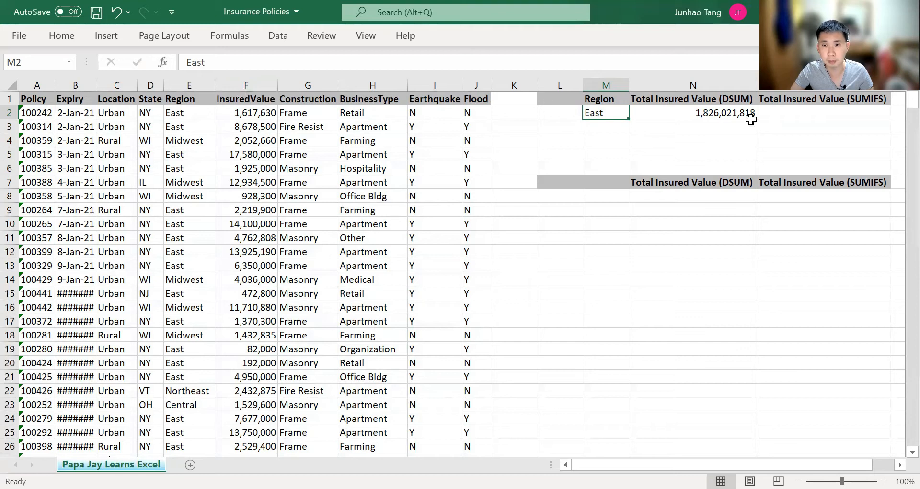
key("Right")
key("Right")
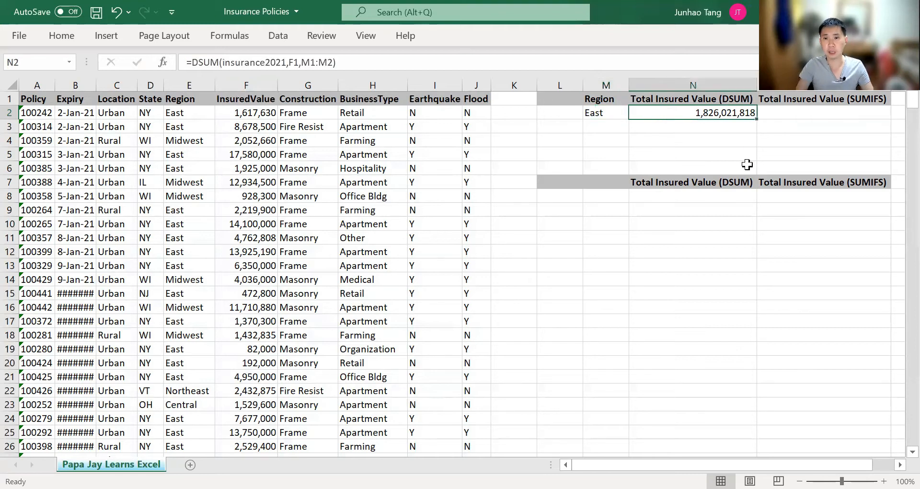
type("=")
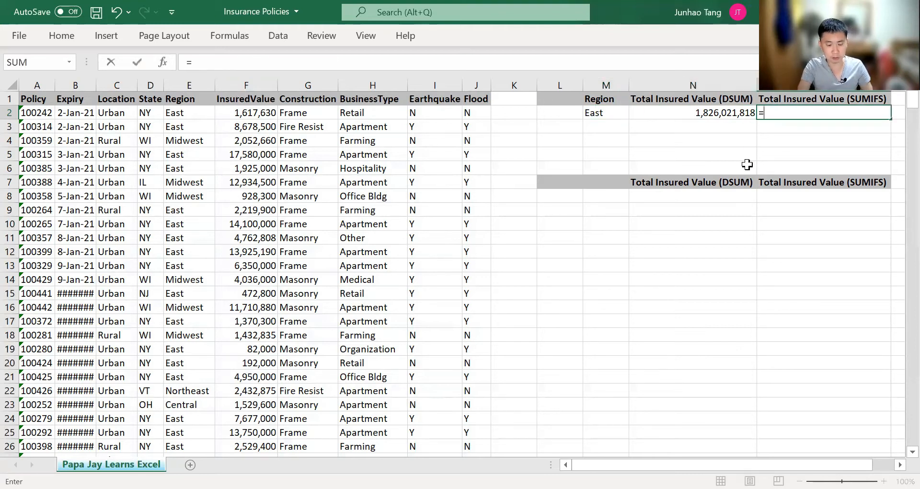
type("SUMIF")
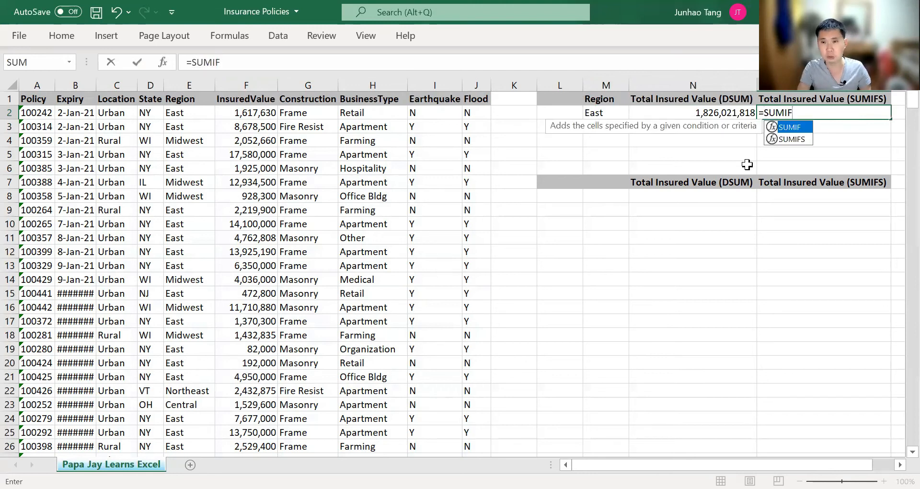
type("S(")
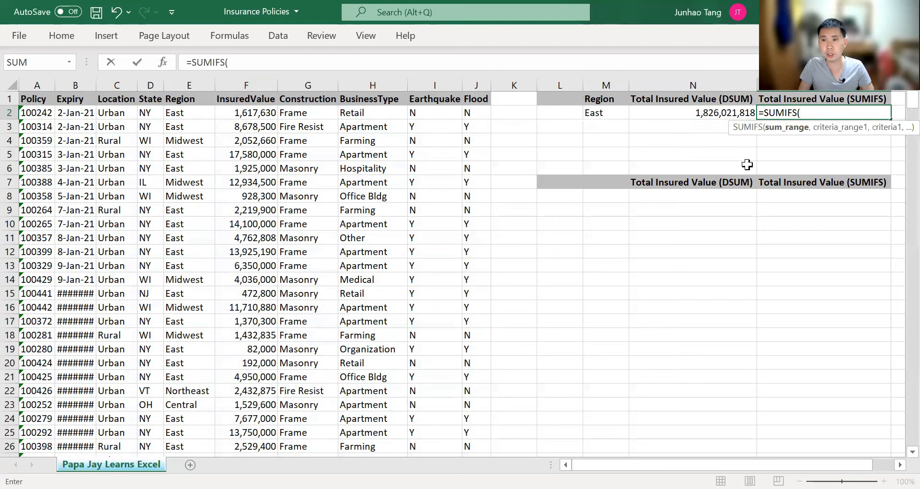
key("Left")
key("Left")
key("Left")
key("Left")
key("Left")
key("Left")
key("Left")
key("Left")
key("Left")
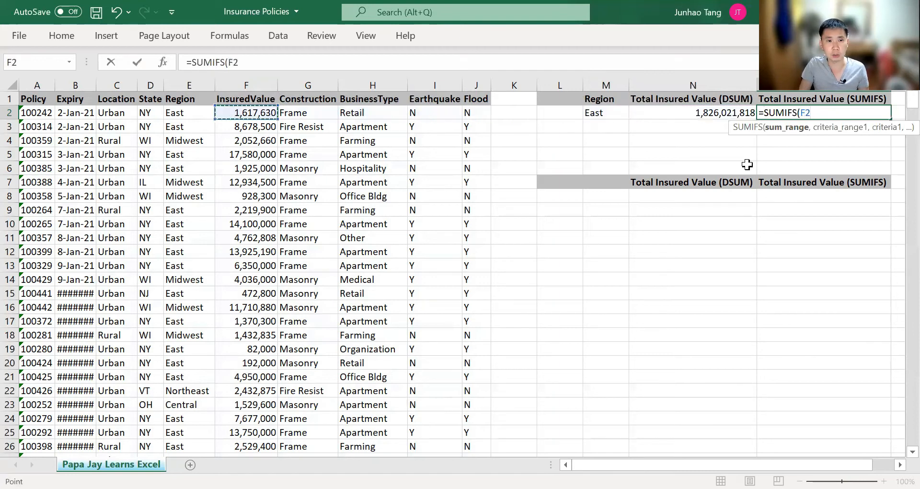
key("ctrl+space")
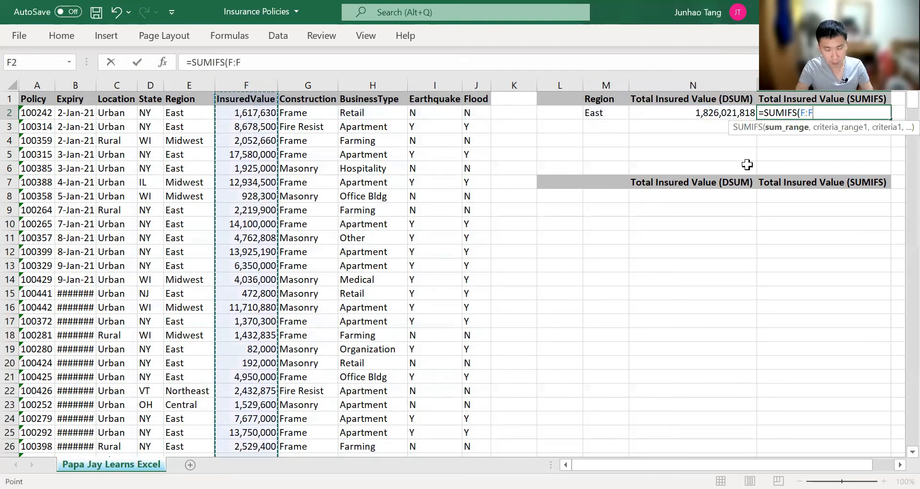
type(",")
key("Left")
key("Left")
key("Left")
key("Left")
key("Left")
key("Left")
key("Left")
key("Left")
key("Left")
key("Left")
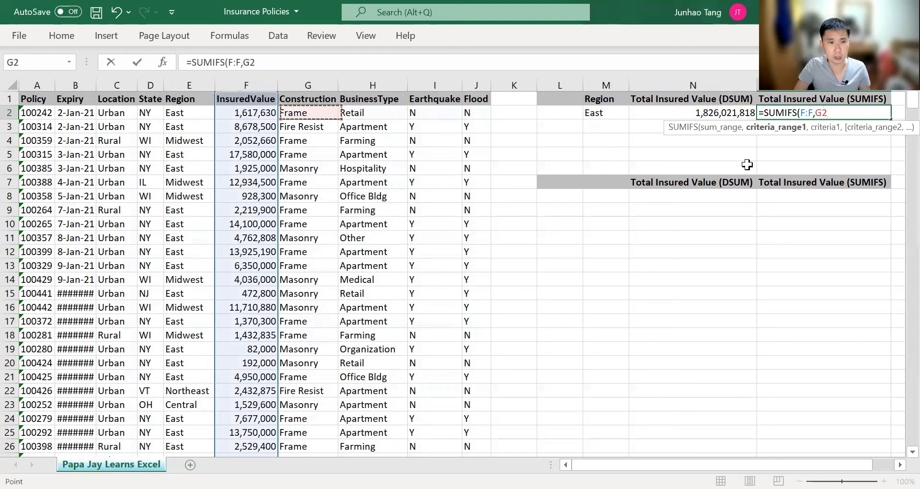
key("ctrl+space")
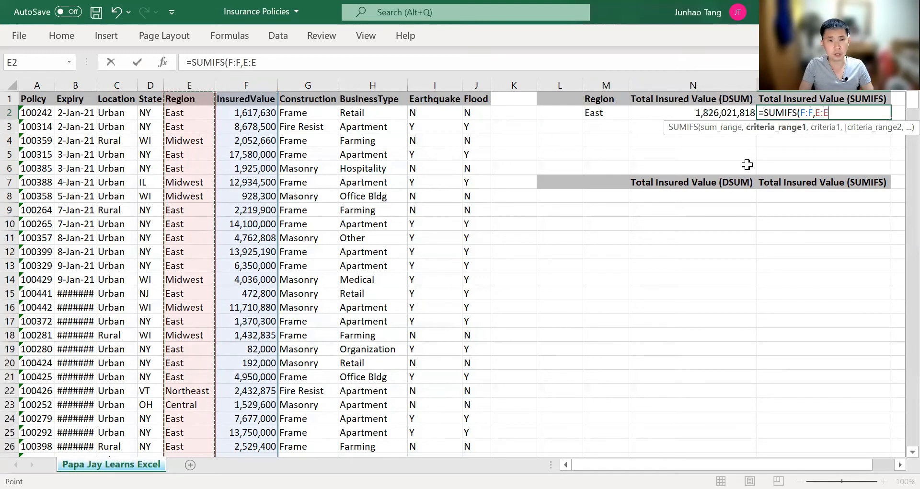
type(",")
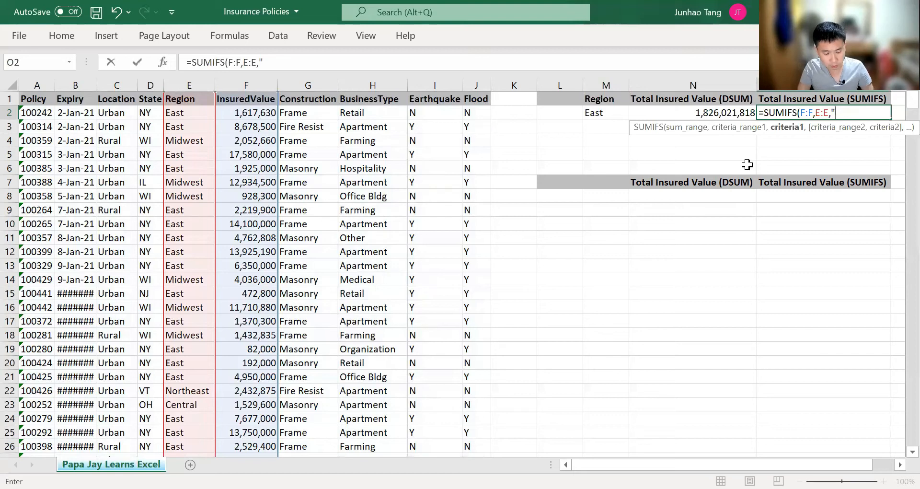
type("\"East\")")
key("Return")
key("Up")
key("shift+Left")
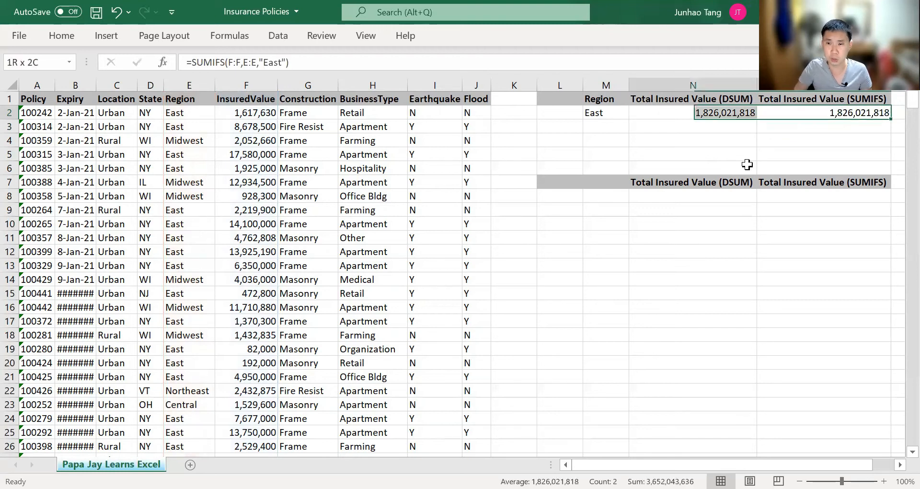
key("Left")
key("Left")
key("Up")
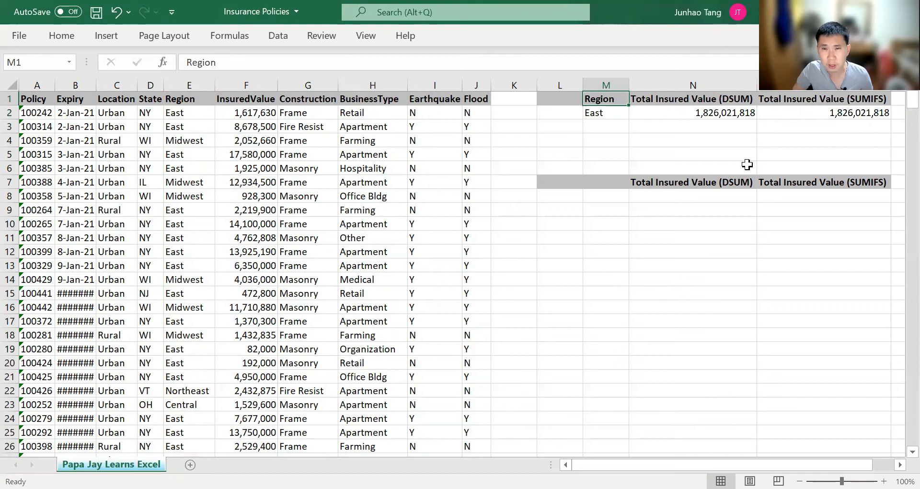
Enter State in L1 and NY in L2 beside the Region/East criteria
key("Left")
key("Right")
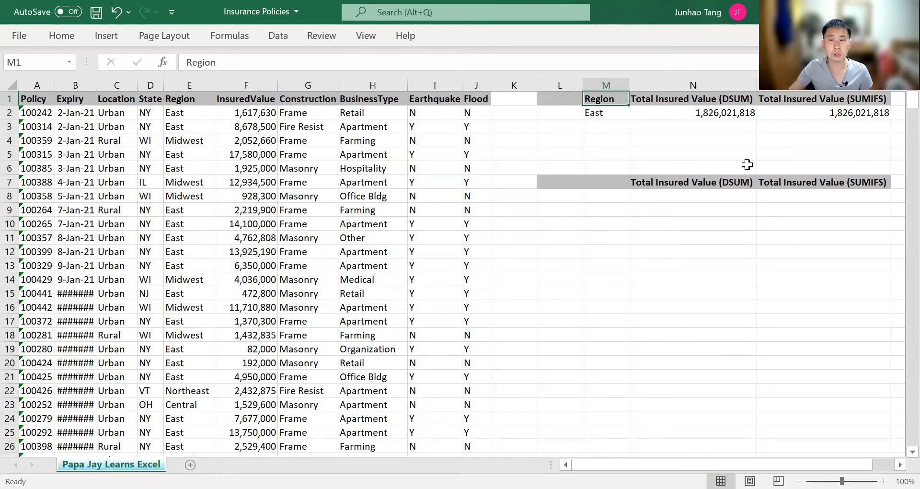
key("Down")
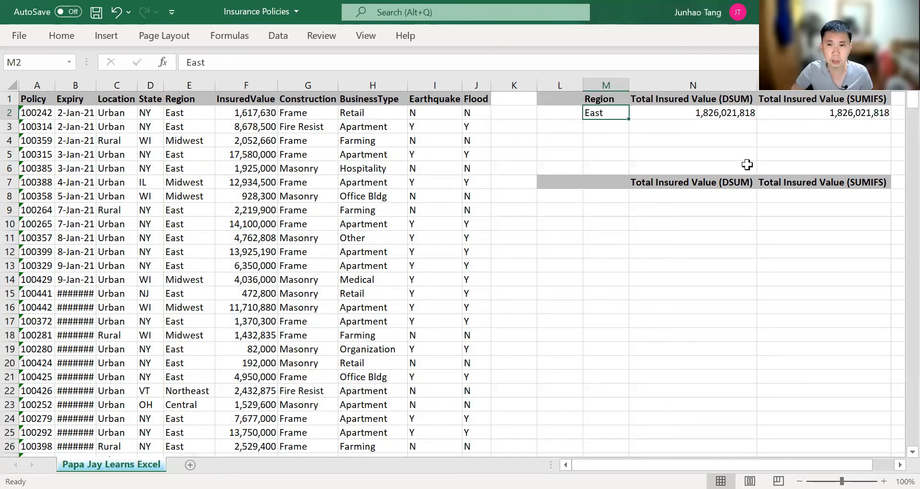
key("Up")
key("Left")
type("State")
key("Return")
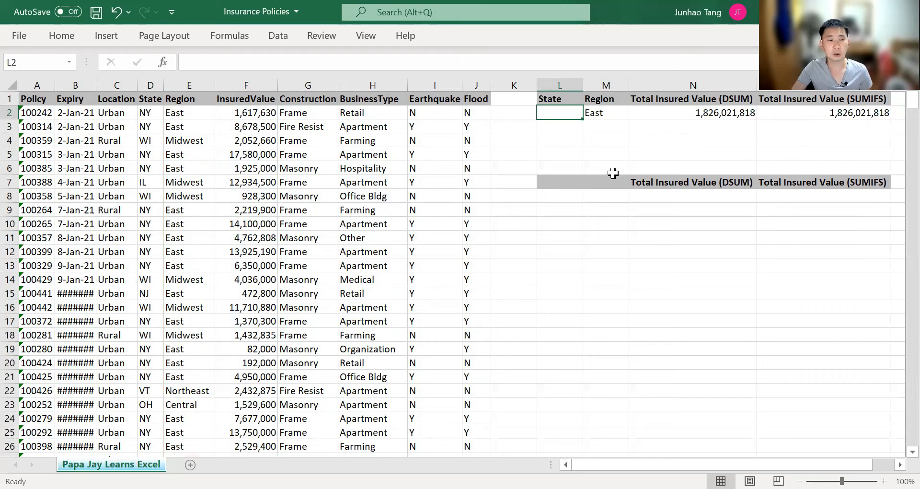
type("NY")
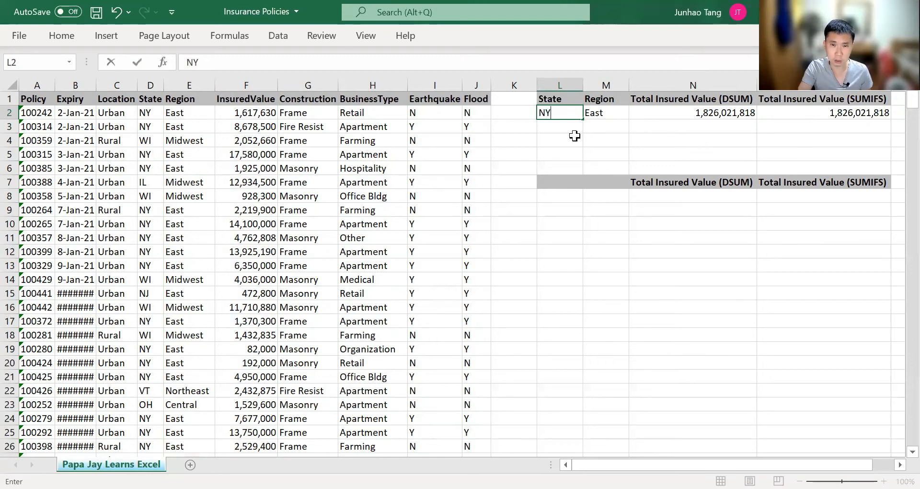
key("Return")
key("Up")
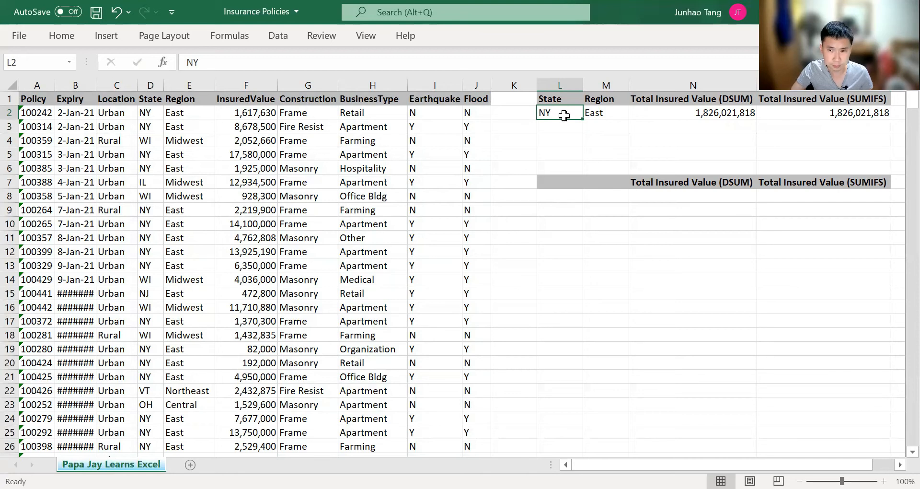
Highlight the matching NY/East rows in columns D:E for illustration
left_click(157, 114)
left_click_drag(157, 114, 187, 123)
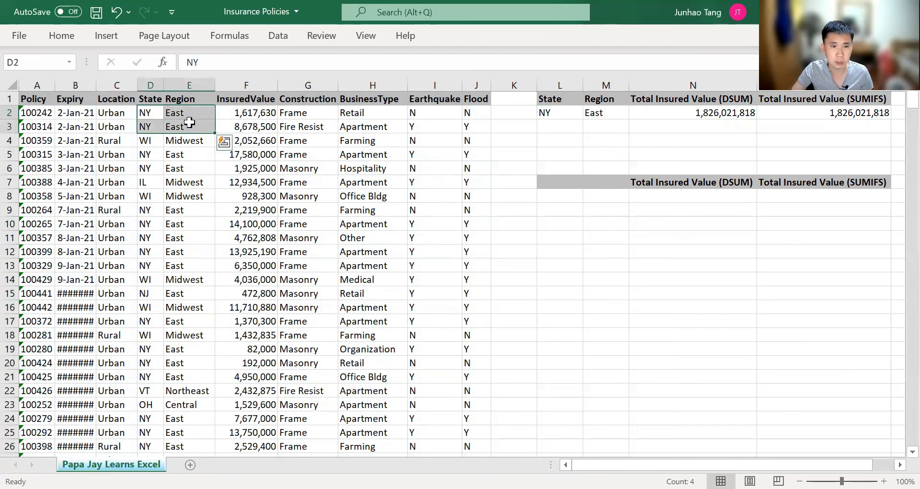
mouse_move(145, 154)
left_mouse_down()
mouse_move(187, 156)
mouse_move(155, 152)
left_mouse_up()
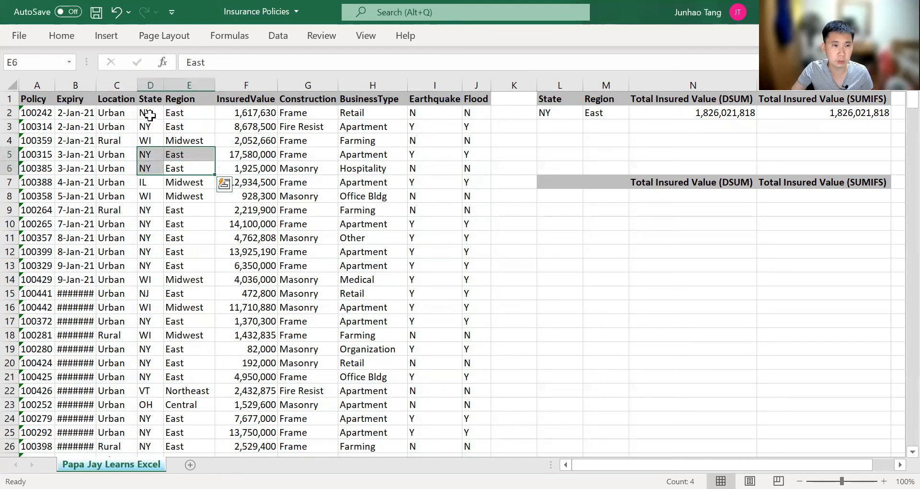
left_click_drag(150, 111, 177, 122, "ctrl")
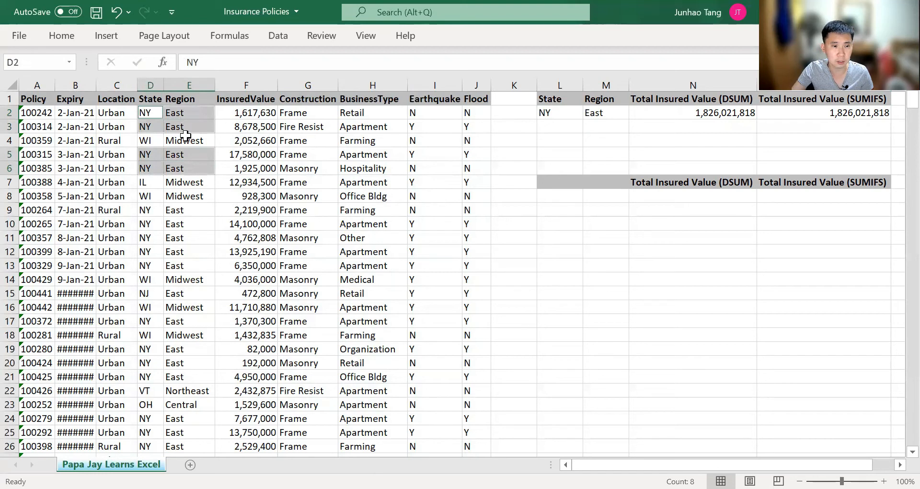
left_click_drag(149, 210, 185, 267, "ctrl")
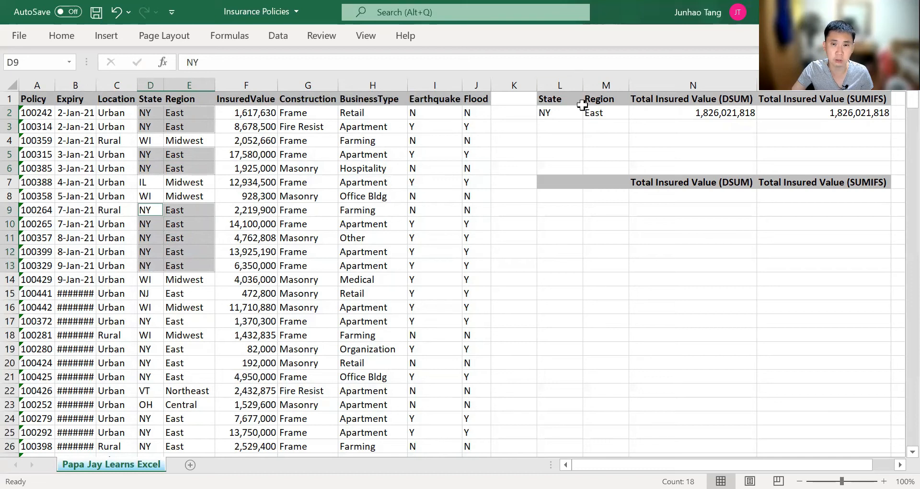
left_click(559, 114)
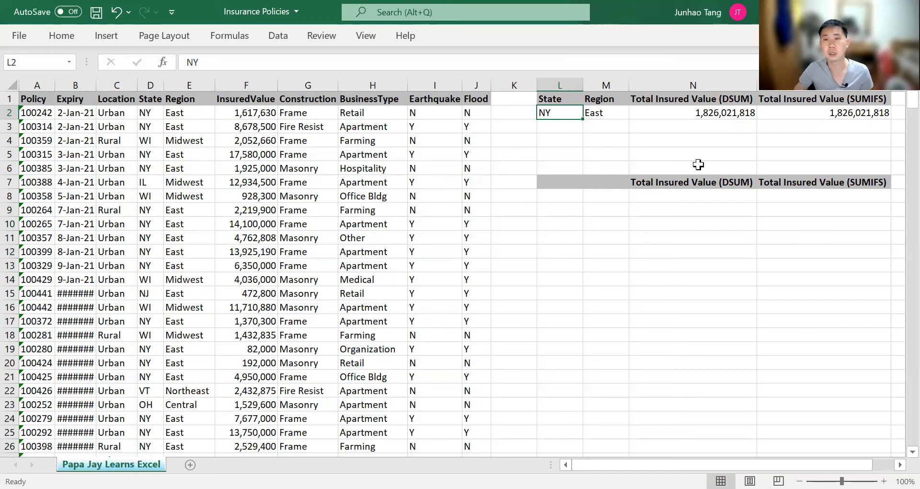
Change N2's DSUM criteria range from M1:M2 to L1:M2, giving 1,492,252,118
key("Right")
key("Right")
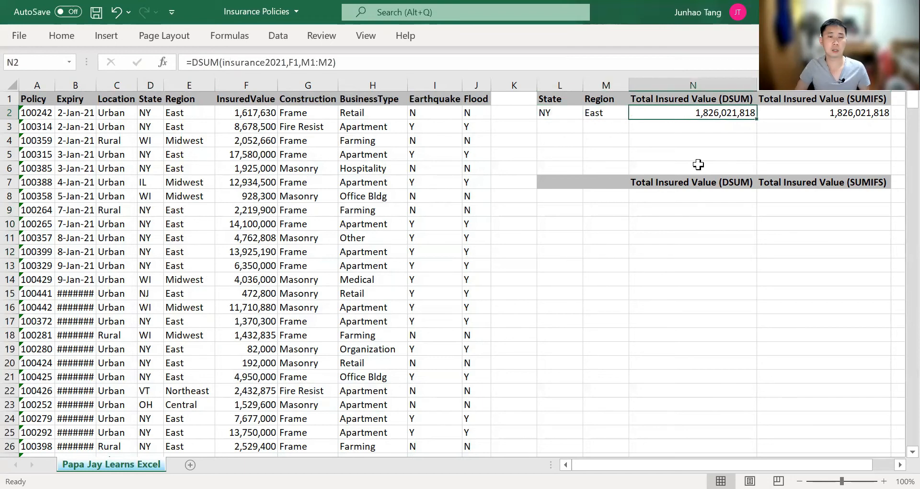
key("F2")
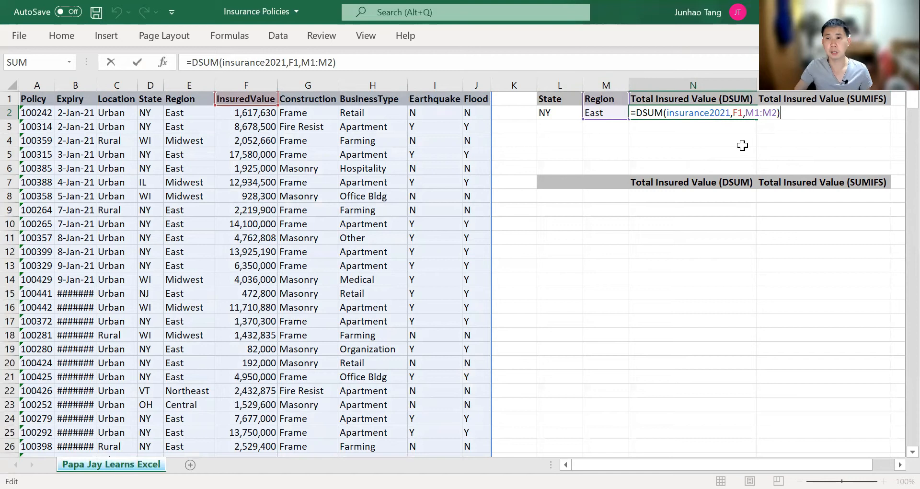
key("Left")
key("Left")
key("Left")
key("Left")
key("Left")
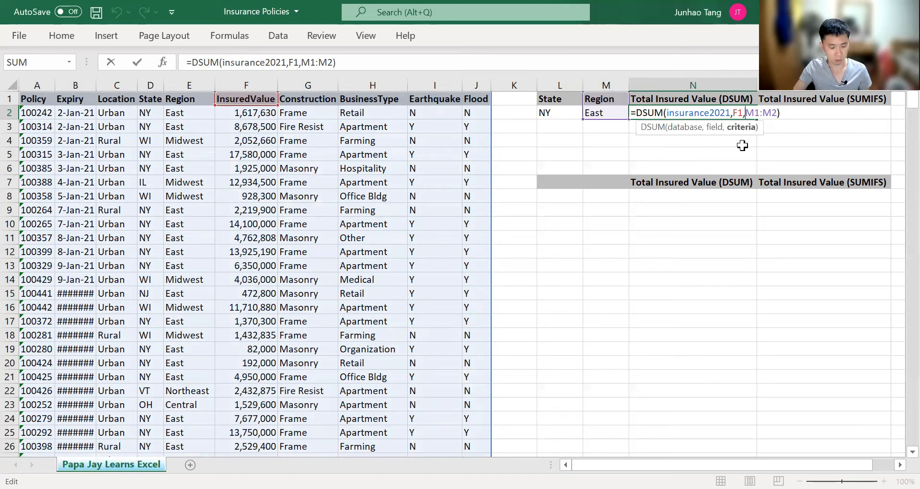
key("Delete")
type("L")
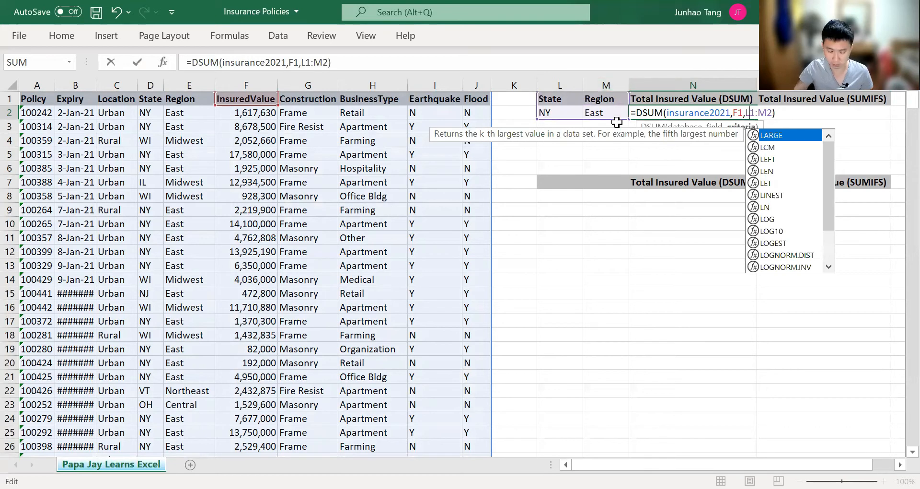
key("ctrl+Return")
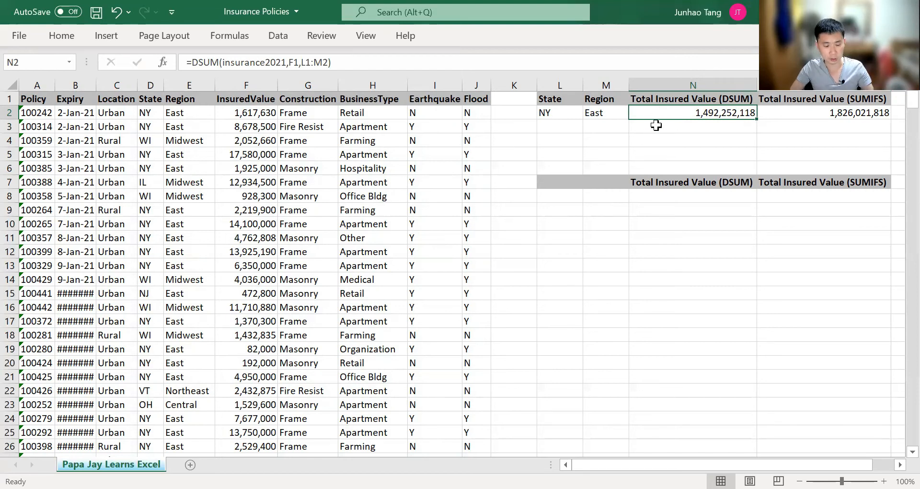
key("F2")
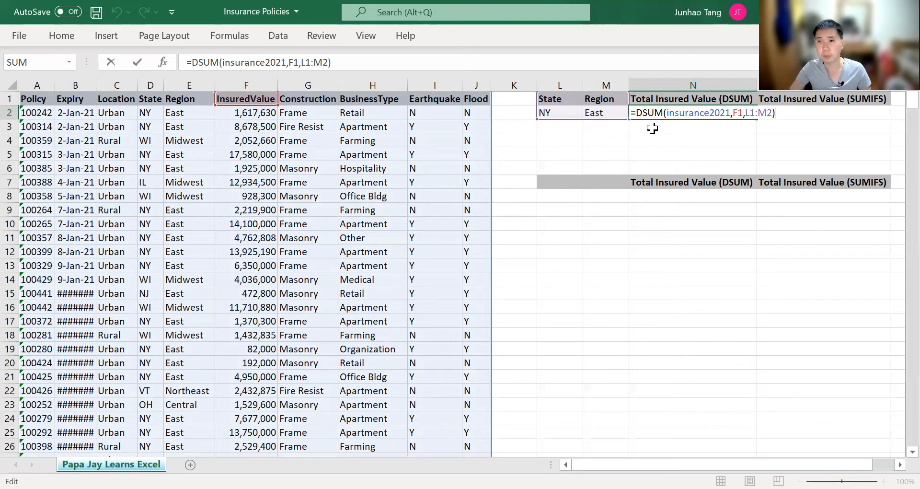
Edit O2 to =SUMIFS(F:F,E:E,"East",D:D,"NY"), returning 1,492,252,118
key("ctrl+Return")
key("Right")
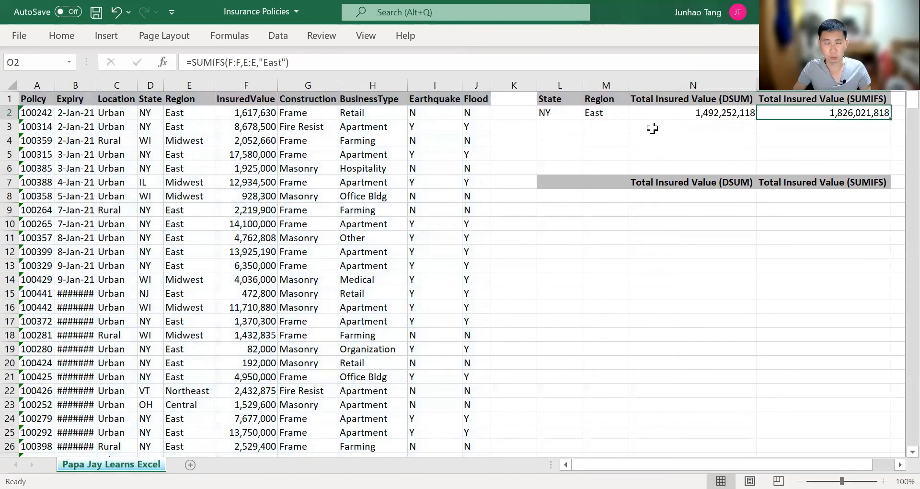
key("F2")
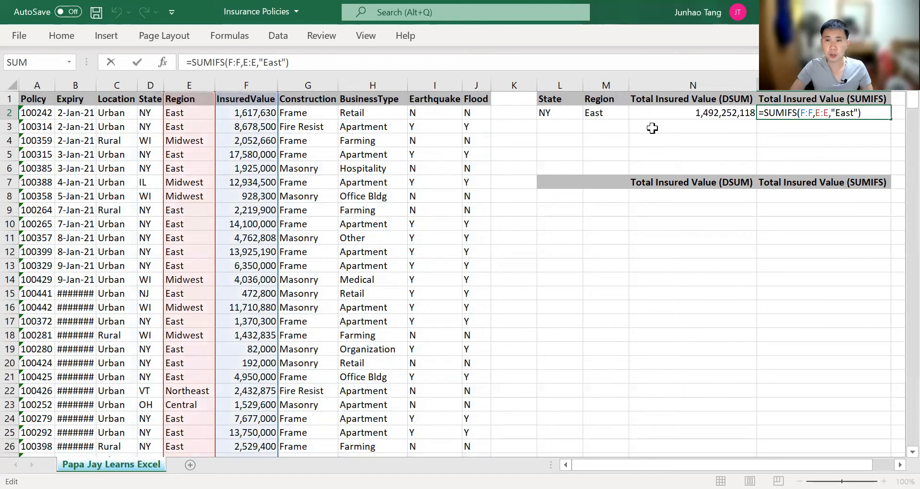
key("Escape")
key("F2")
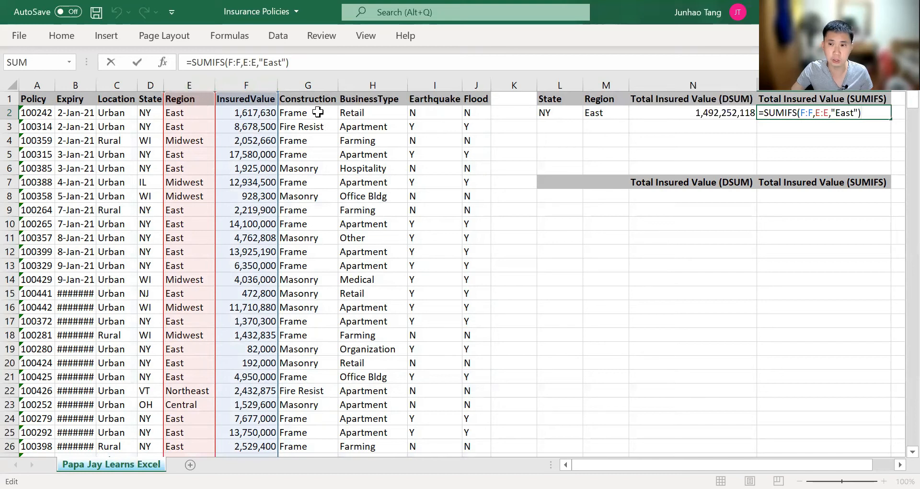
key("Left")
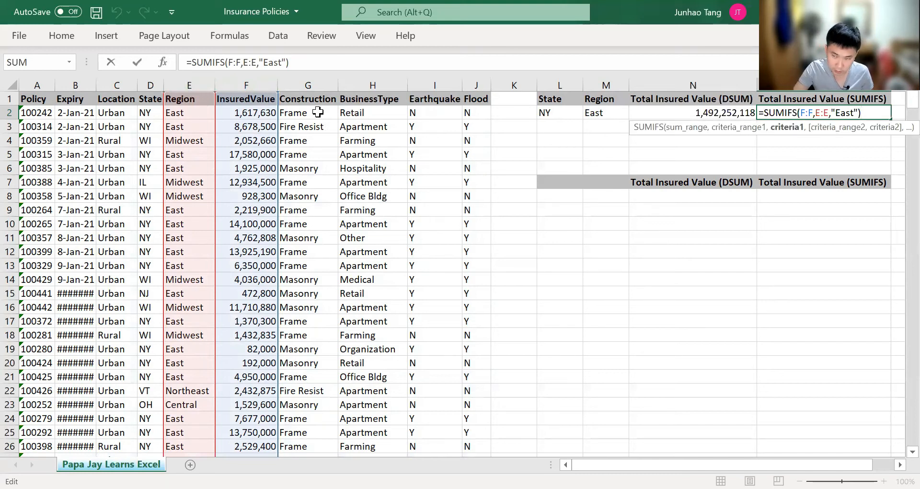
type(",")
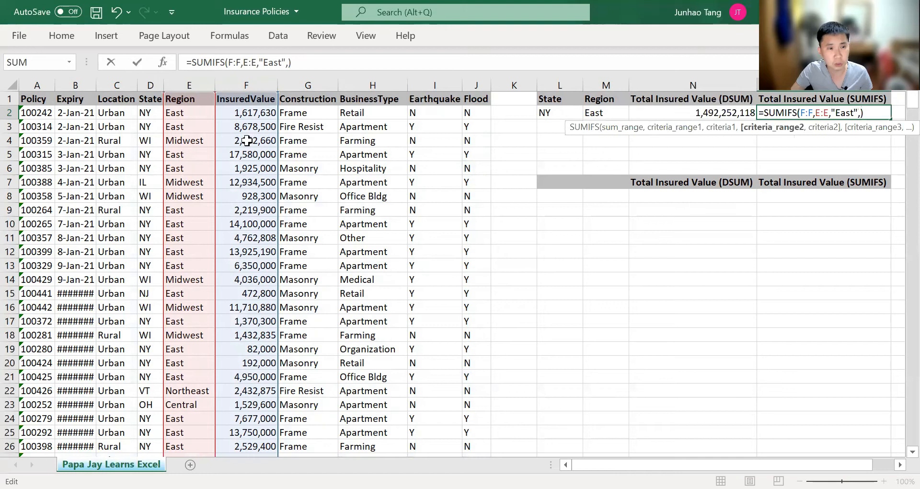
left_click(125, 155)
key("Right")
key("ctrl+space")
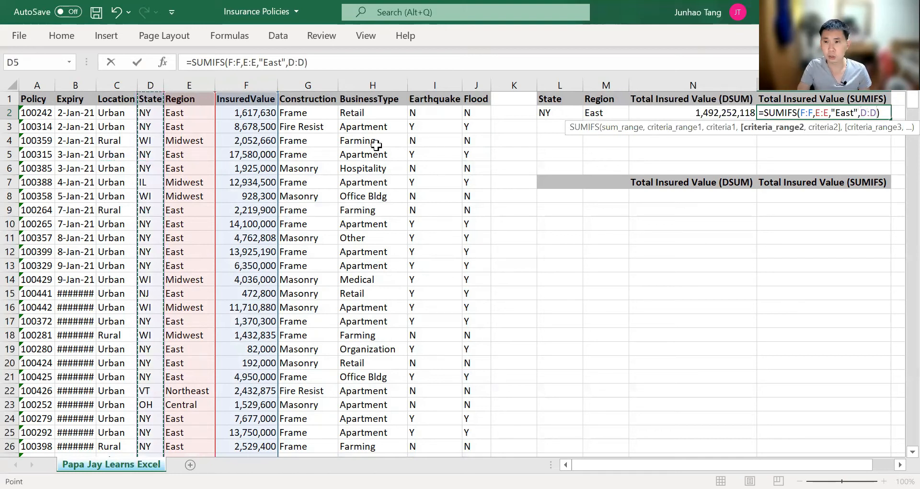
type(",")
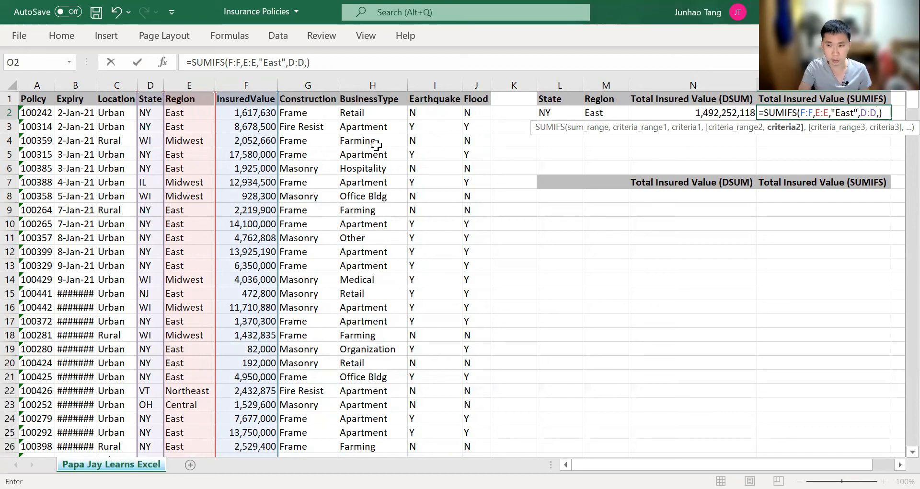
type("\"NY\")")
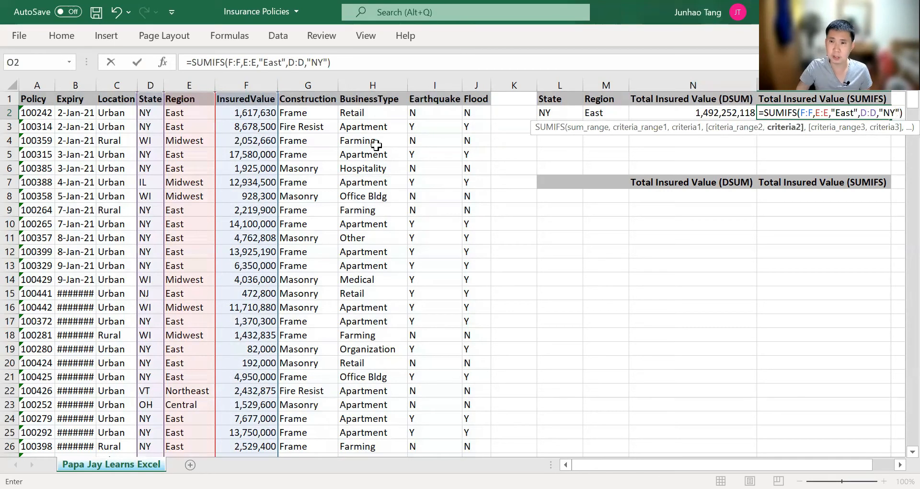
key("ctrl+Return")
Select N2 and O2 together to compare the matching totals
key("Left")
key("shift+Right")
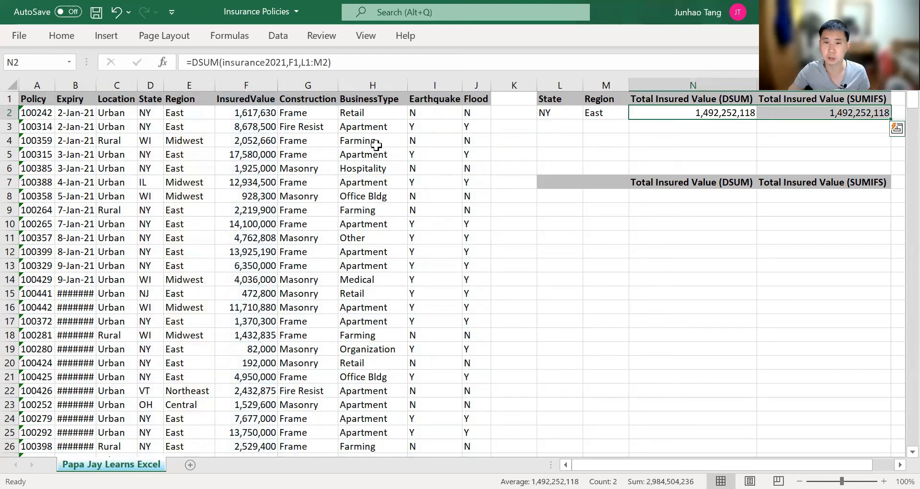
left_click(562, 138)
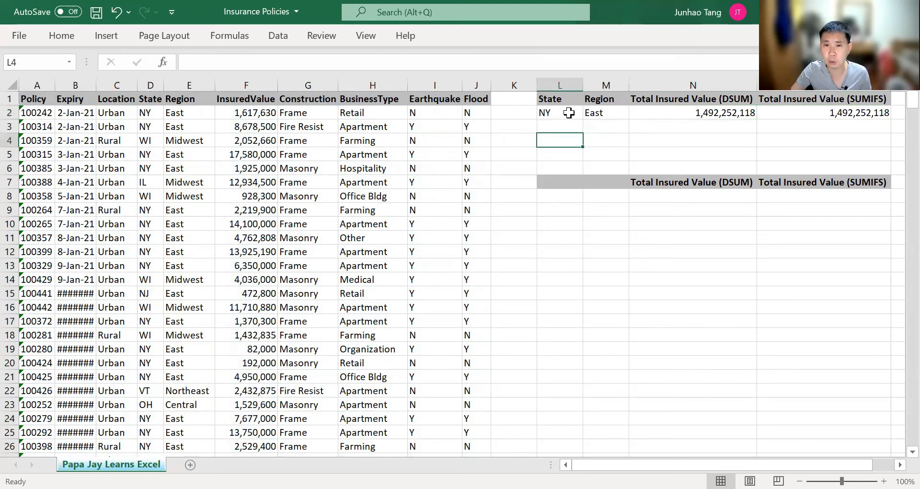
Compare the NY/East criteria with the WI/Midwest pair in data row 4
left_click(569, 113)
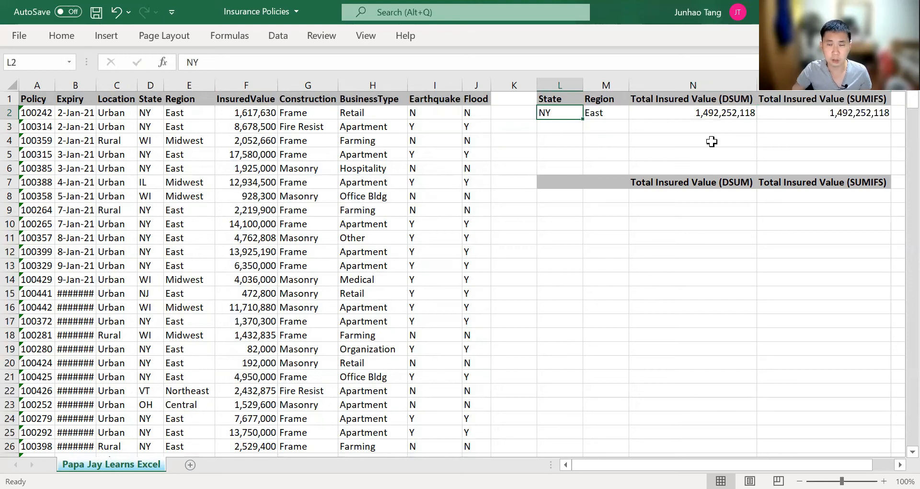
key("shift+Right")
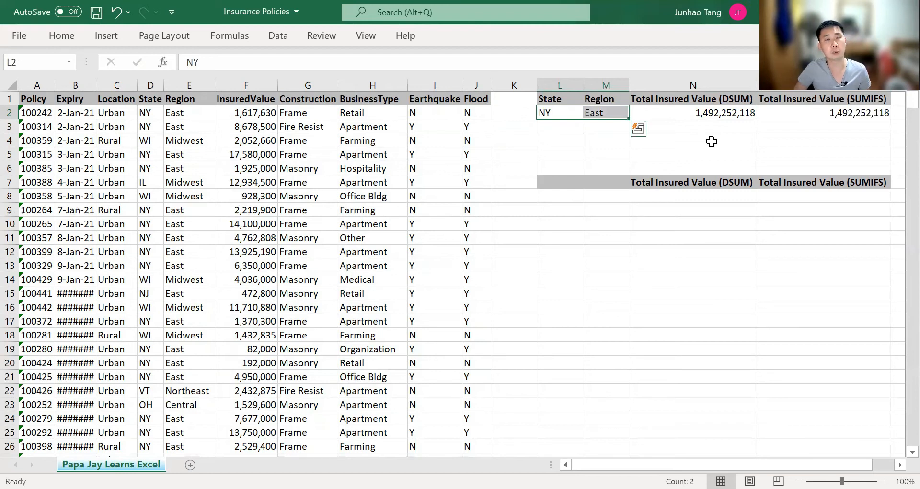
left_click(160, 140)
left_click_drag(161, 139, 180, 140)
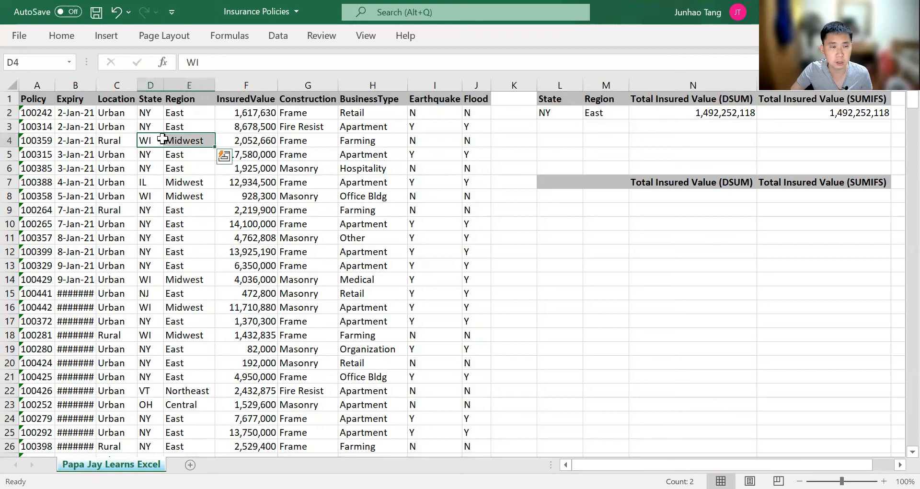
key("Up")
key("Right")
left_click(163, 139)
left_click(181, 143)
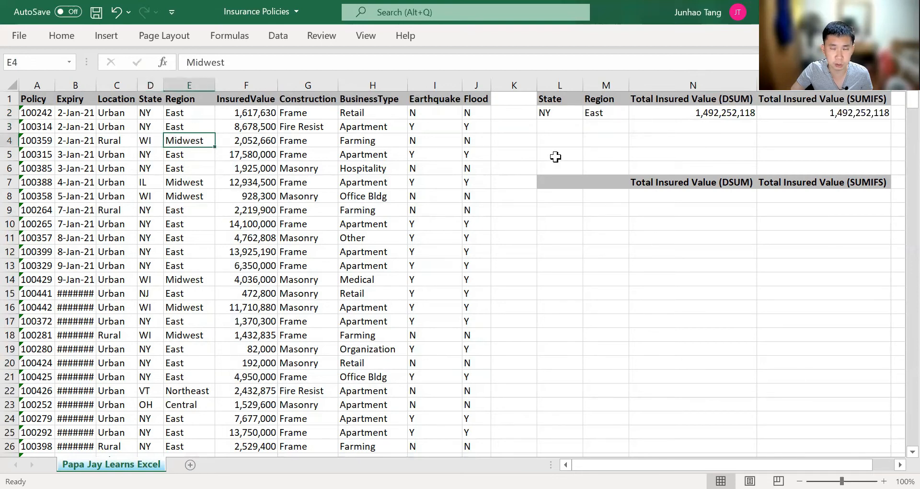
Copy the State/Region criteria block L1:M2 and paste it at L7
left_click(562, 197)
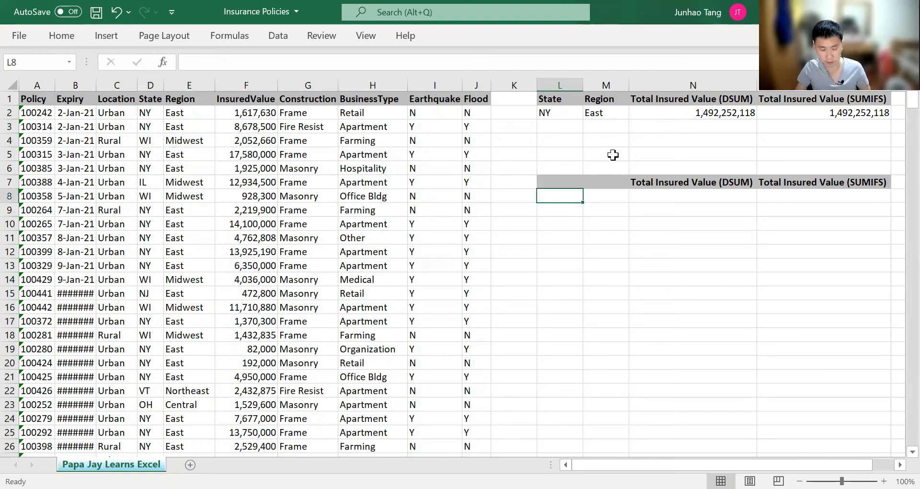
key("ctrl+Up")
key("ctrl+Up")
key("shift+Right")
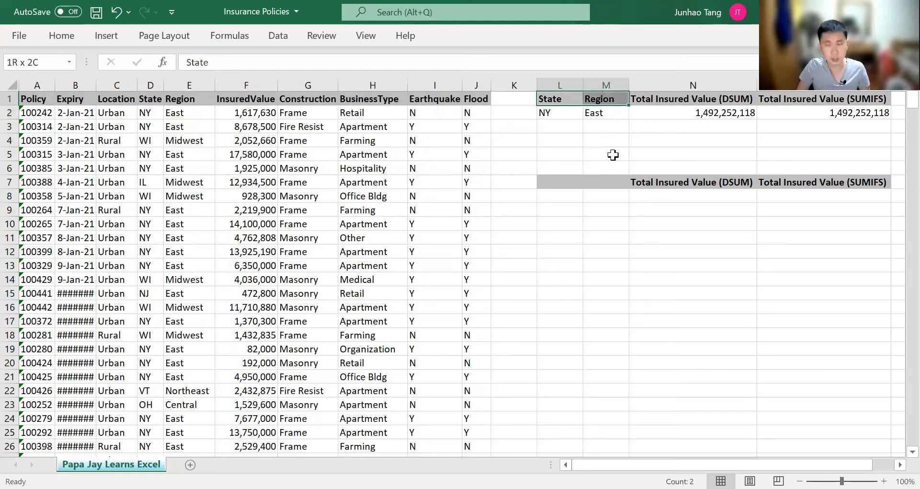
key("shift+Down")
key("ctrl+c")
key("Down")
key("Down")
key("Down")
key("Down")
key("Down")
key("Down")
key("ctrl+v")
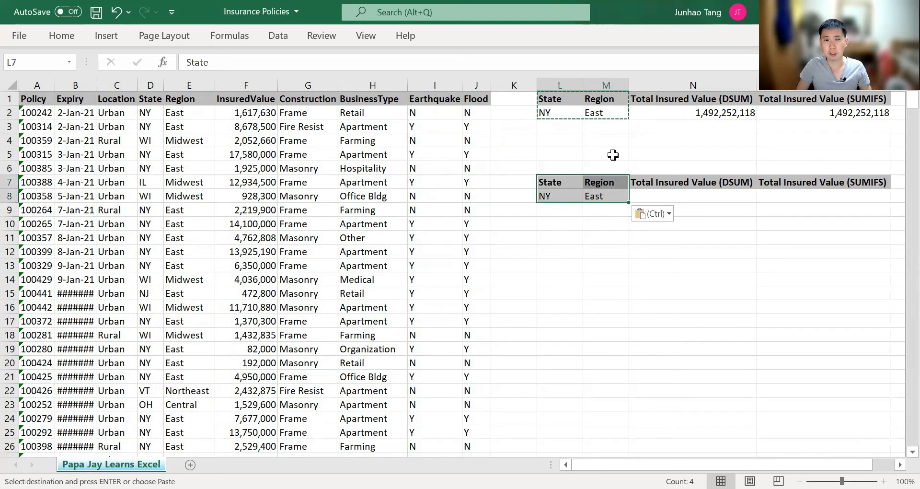
Enter WI in L9 below the pasted NY/East row
key("Down")
key("Down")
key("Down")
key("Up")
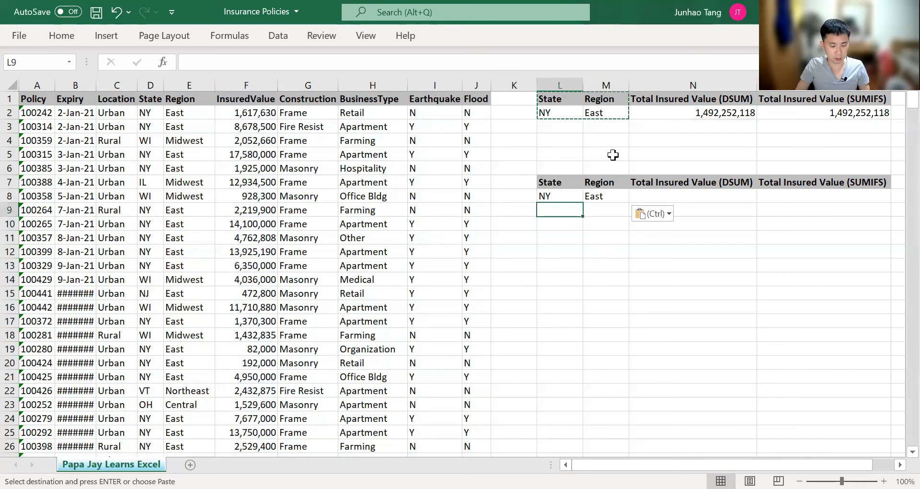
type("WI")
key("Tab")
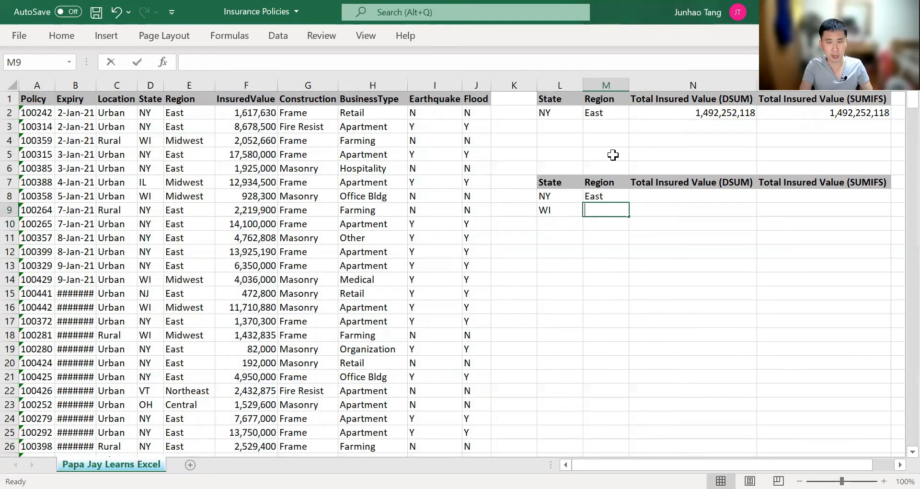
Enter Midwest in M9 beside the WI criterion
type("Midwest")
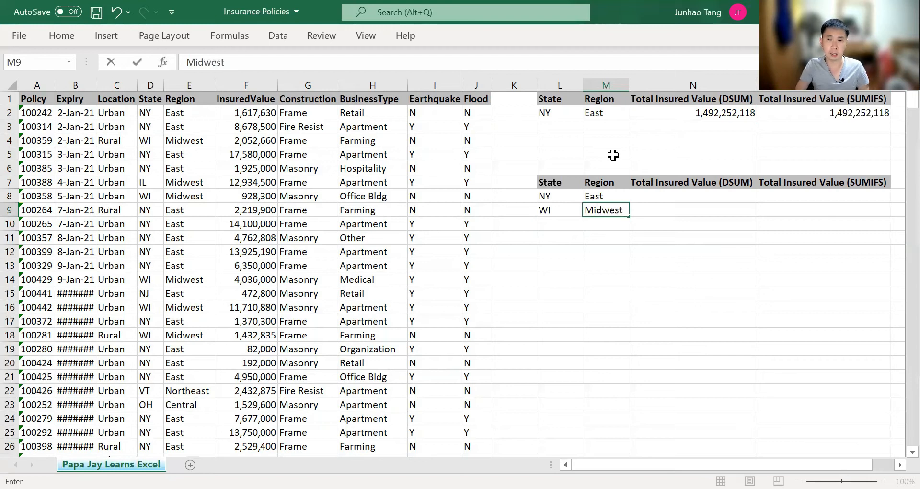
key("Return")
key("Right")
key("Right")
key("Up")
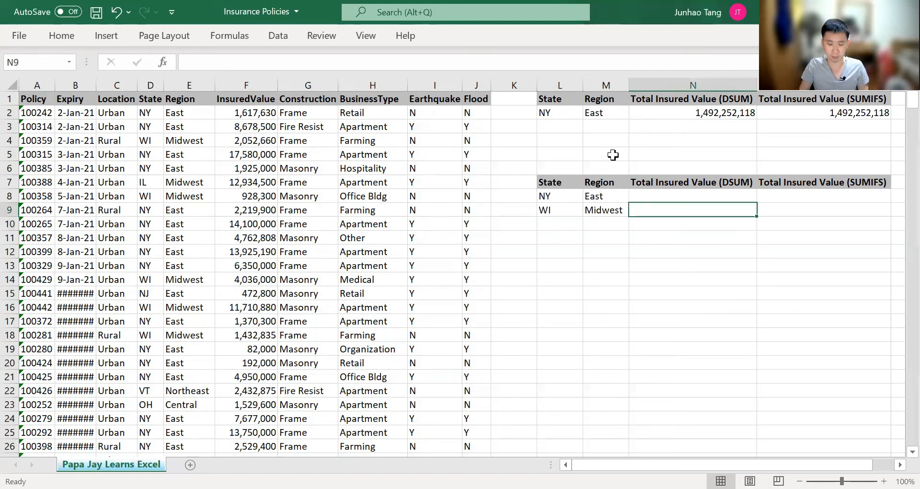
type("=")
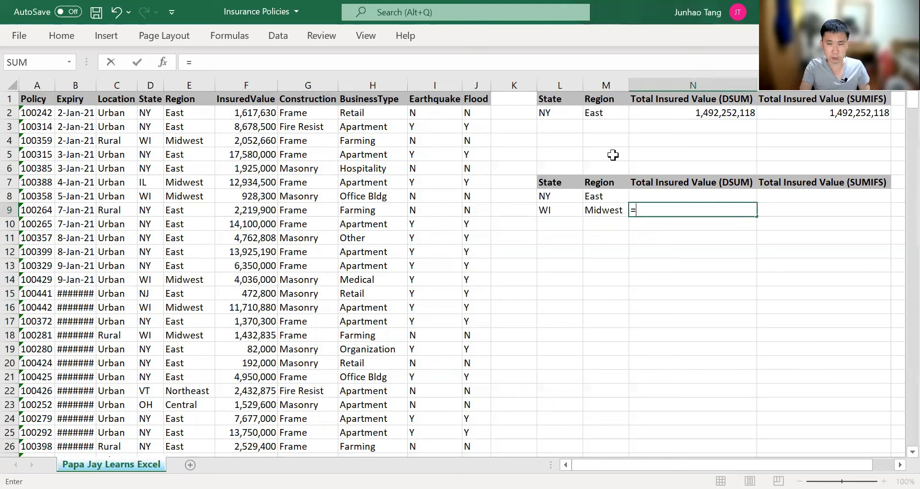
type("DSUM(")
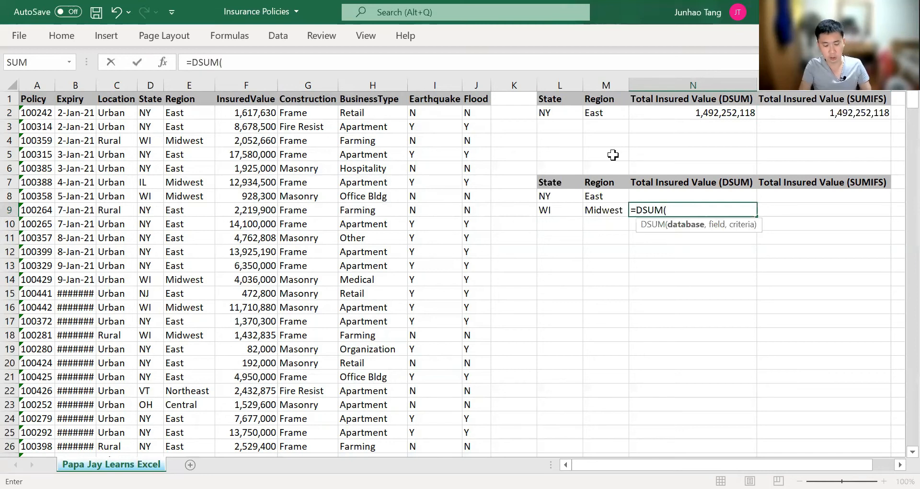
type("insurance2021,")
key("Left")
key("Left")
key("Left")
key("Left")
key("Left")
key("ctrl+Up")
key("Left")
key("Left")
key("Left")
type(",")
key("Left")
key("Left")
key("Up")
key("Up")
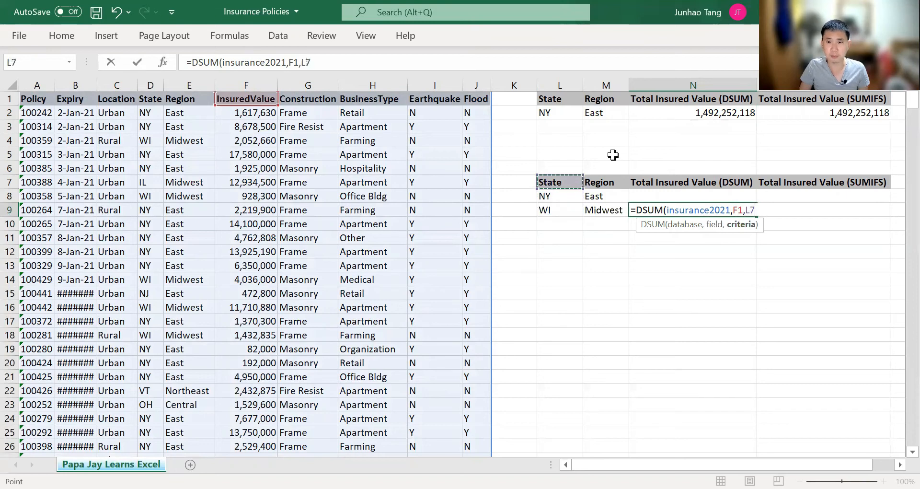
key("shift+Right")
key("shift+Down")
key("shift+Down")
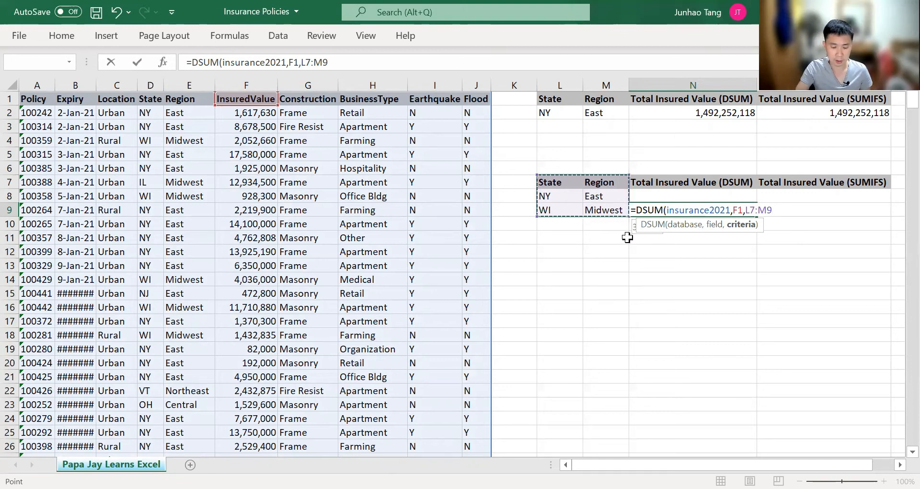
key("Return")
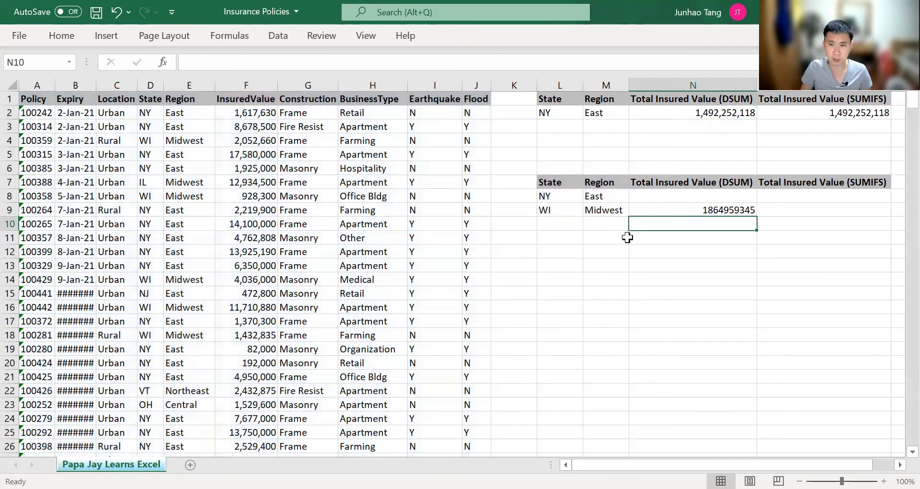
key("Up")
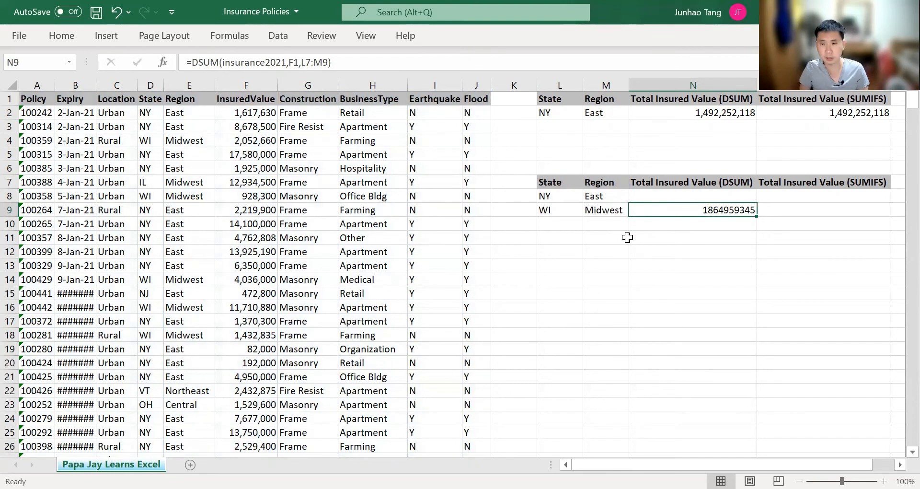
Apply comma number format to N9 and remove decimals so it reads 1,864,959,345
key("ctrl+1")
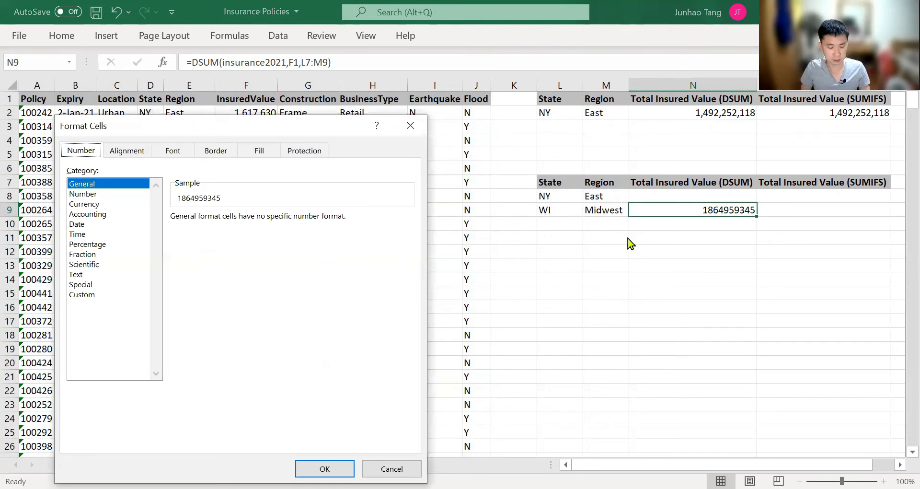
key("Escape")
key("ctrl+shift+1")
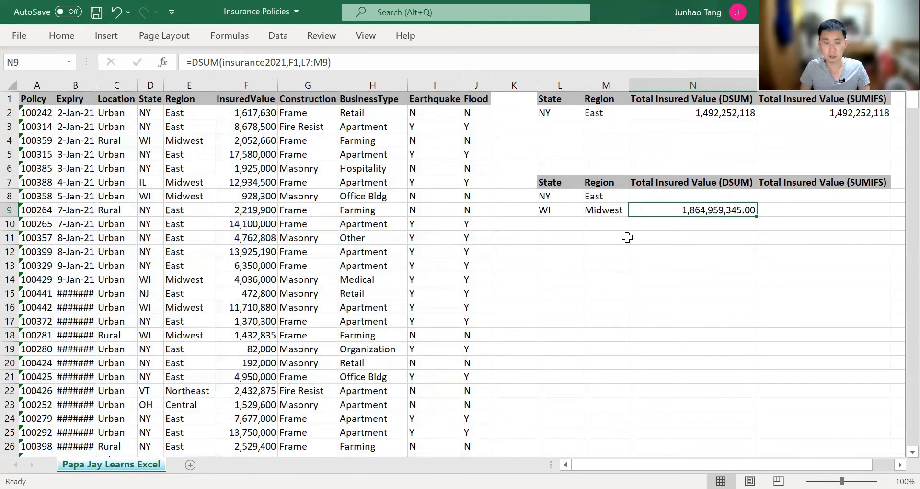
key("alt")
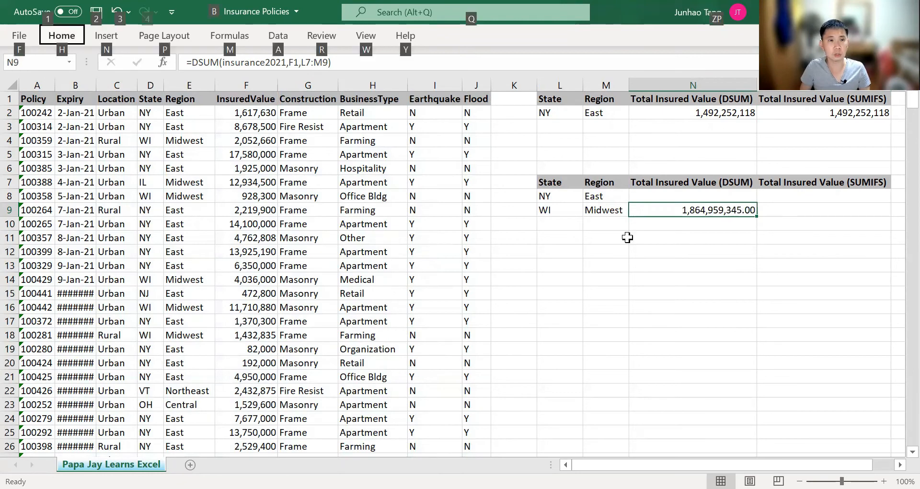
key("h")
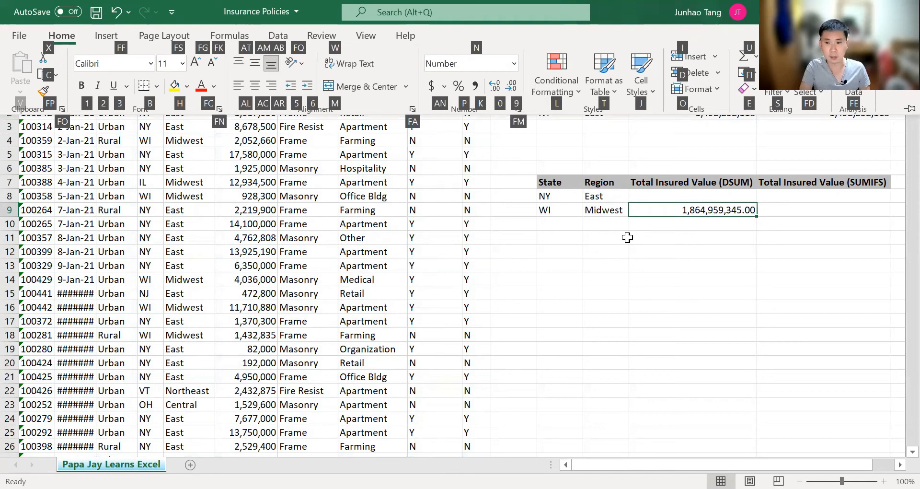
key("9")
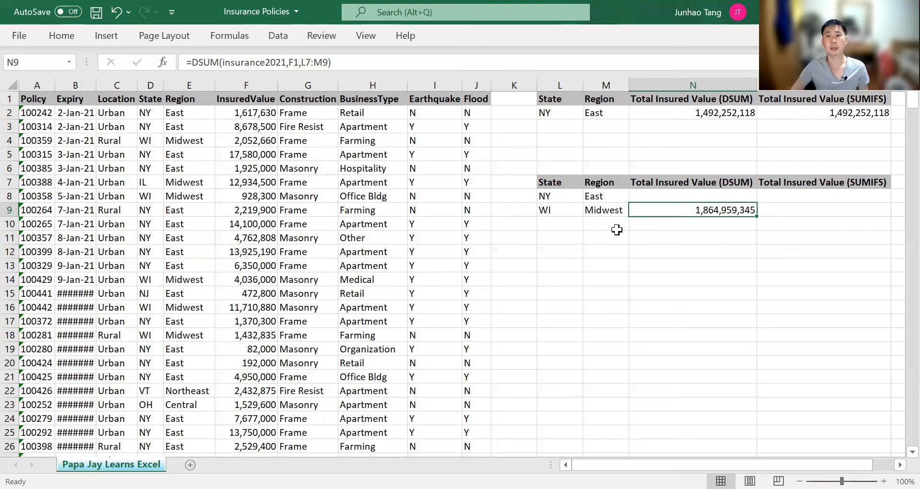
key("Right")
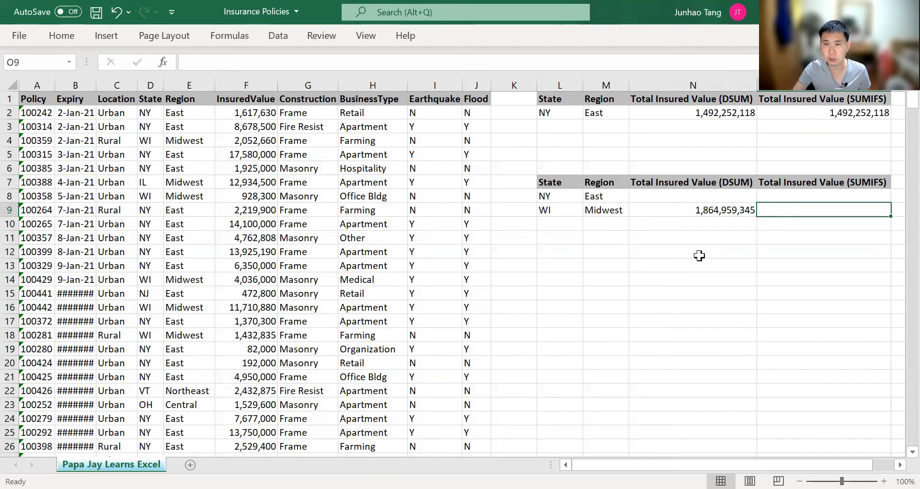
Abandon a first SUMIFS attempt in O9 and check O2's formula and the WI/Midwest criteria cells
type("=")
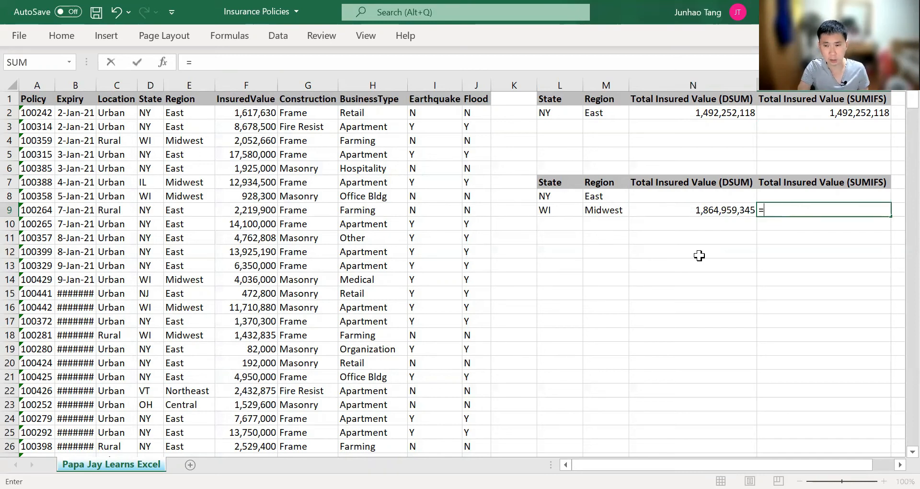
type("SUMIFS")
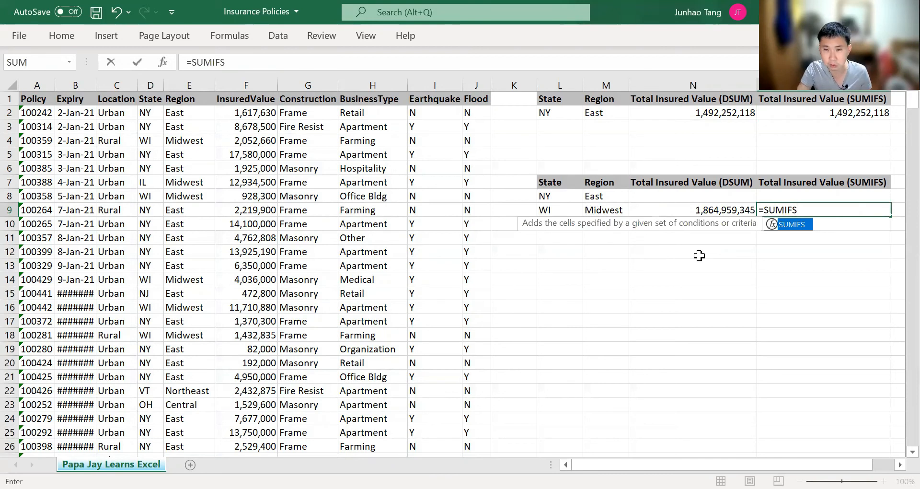
type("(")
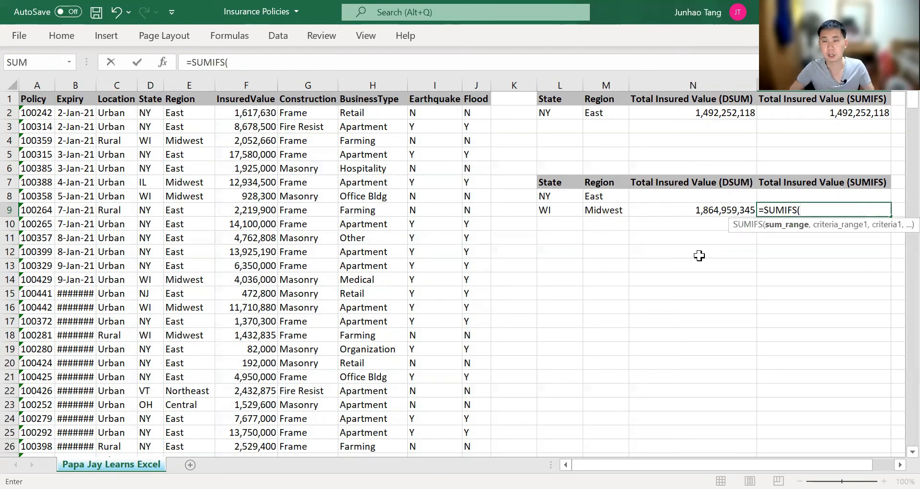
key("Escape")
key("Up")
key("Up")
key("Up")
key("Up")
key("Up")
key("Up")
key("Up")
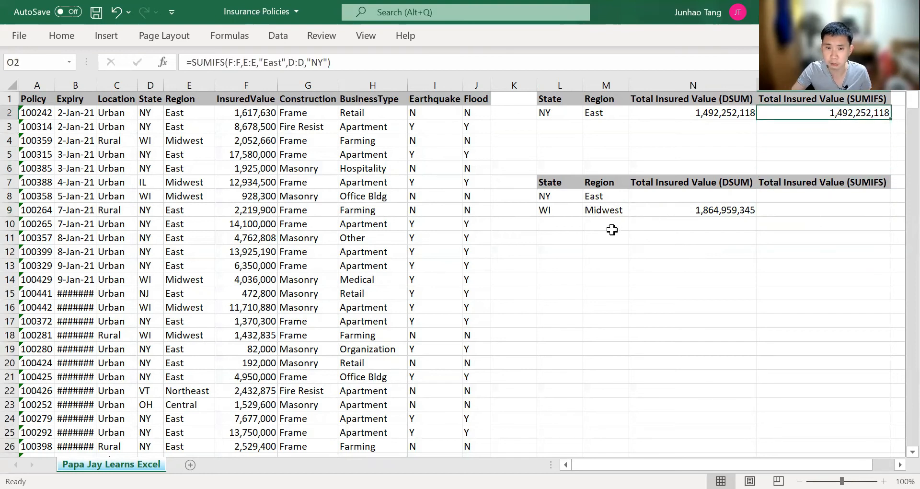
left_click_drag(559, 211, 594, 211)
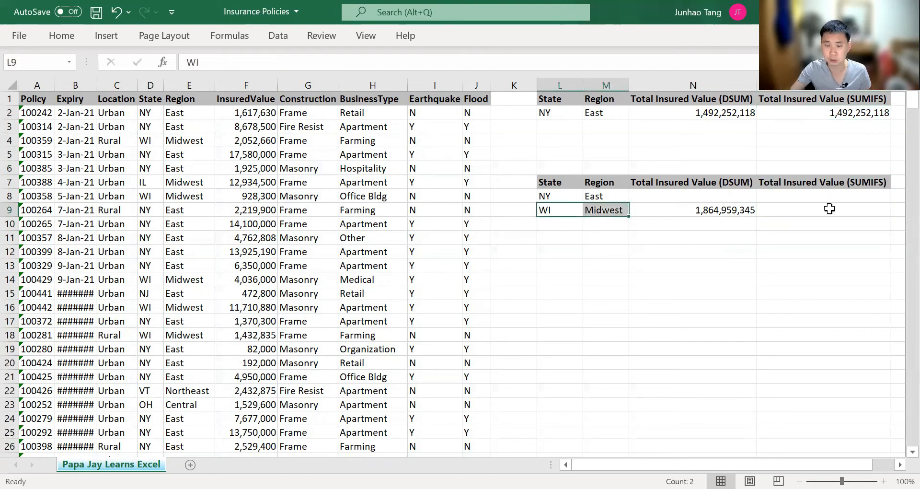
left_click(830, 209)
Enter =SUMIFS(F:F,E:E,"Midwest",D:D,"WI") in O9 for WI Midwest insured value
type("=")
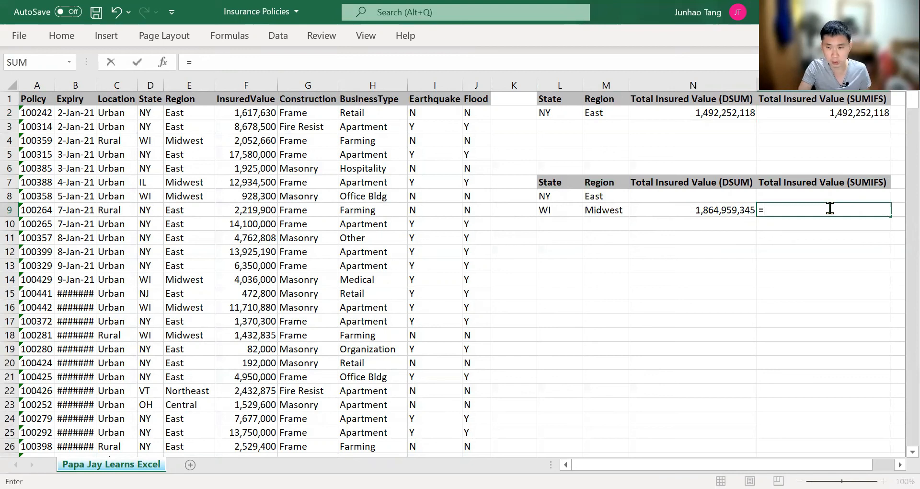
type("SUMIFS(")
key("Left")
key("Left")
key("Left")
key("Left")
key("Left")
key("Left")
key("Left")
key("Left")
key("Left")
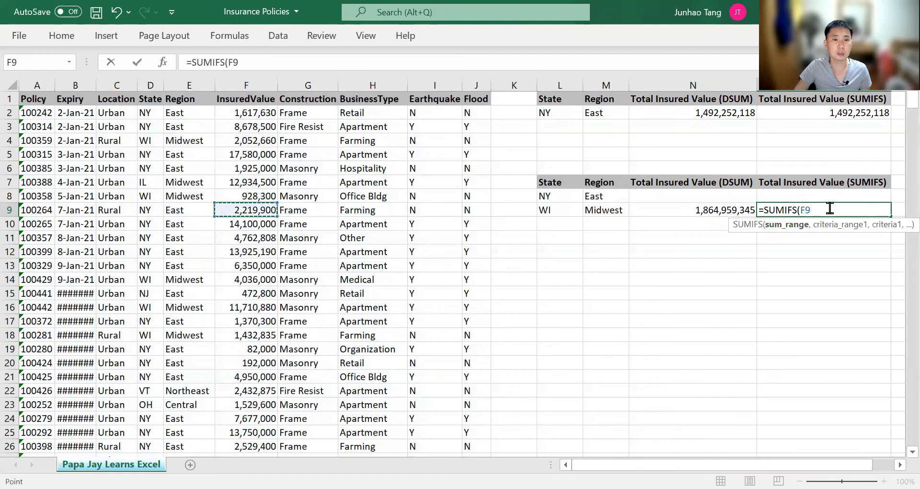
key("ctrl+space")
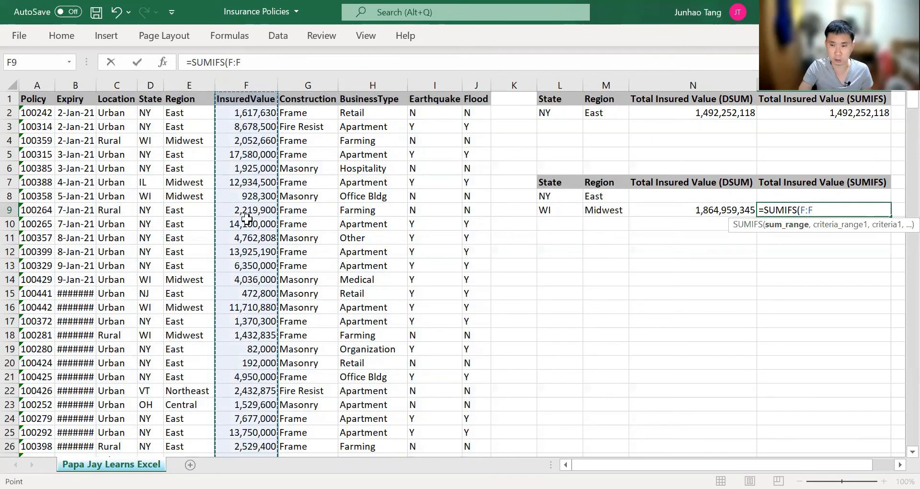
type(",")
key("Left")
key("Left")
key("Left")
key("Left")
key("Left")
key("Left")
key("Left")
key("Left")
key("Left")
key("Left")
key("Left")
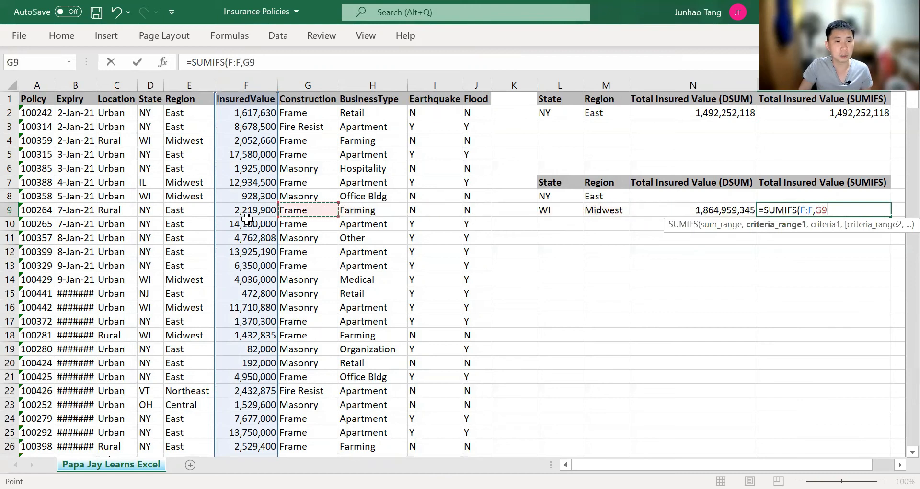
key("Right")
key("ctrl+space")
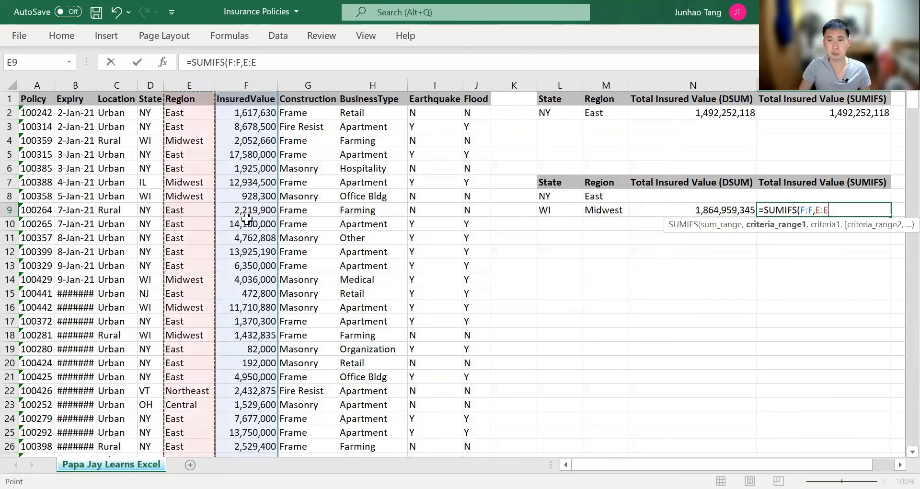
type(",")
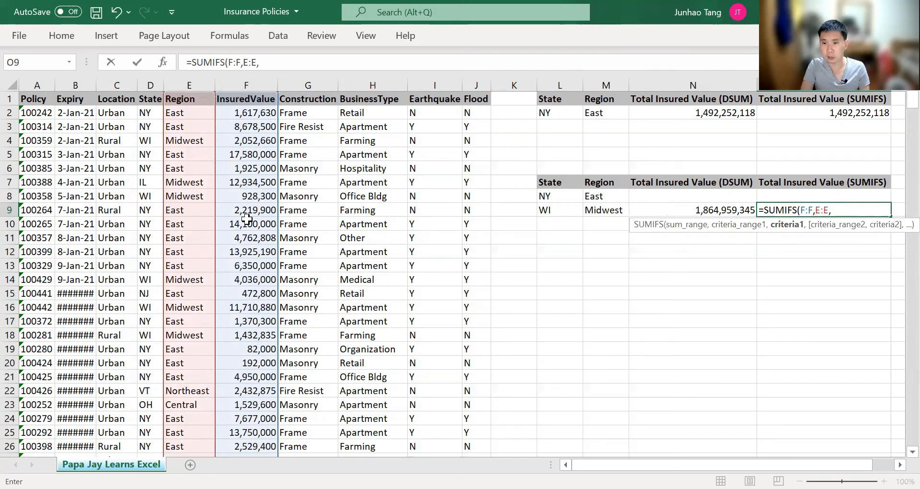
type("\"Midwest\"")
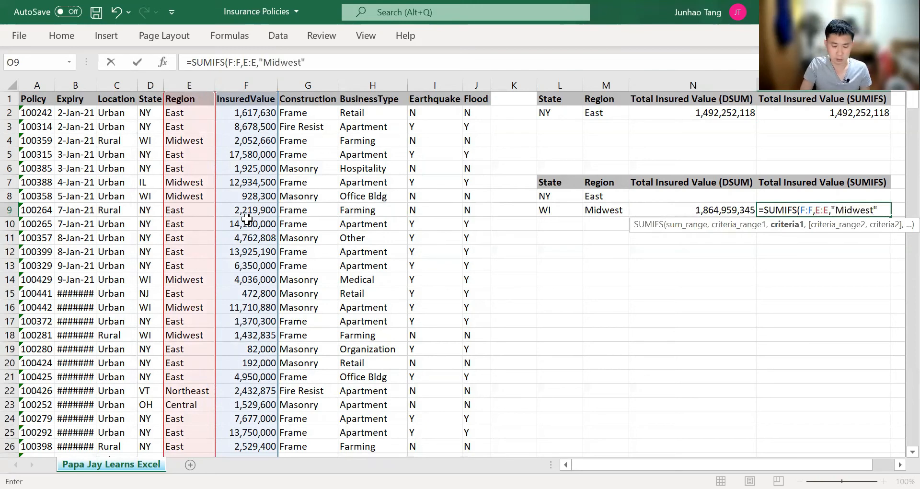
type(",")
key("Left")
key("Left")
key("Left")
key("Left")
key("Left")
key("Left")
key("Left")
key("Left")
key("Left")
key("Left")
key("Left")
key("Left")
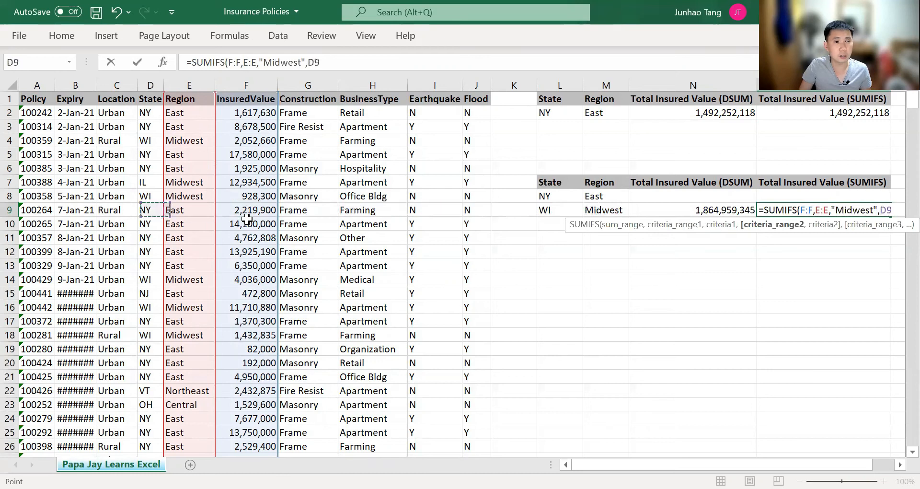
key("Right")
key("ctrl+space")
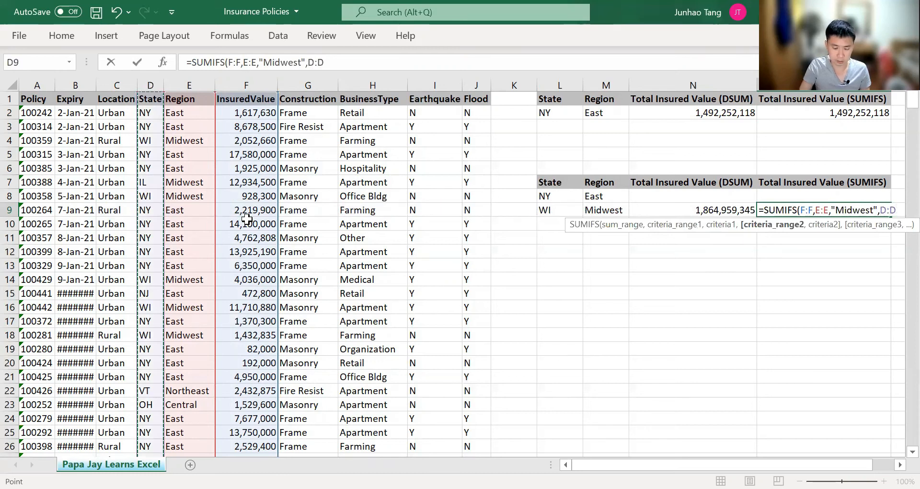
type(",\"WI")
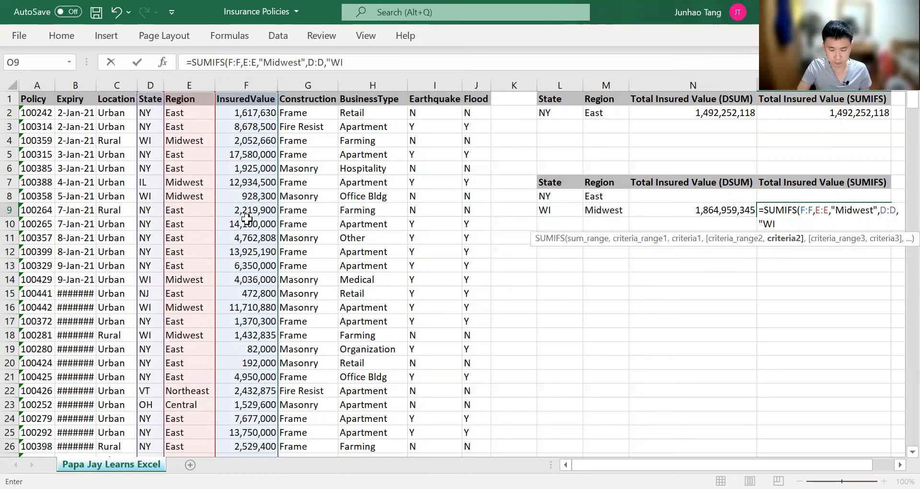
type("\")")
key("Return")
Format O9 with thousands separators and no decimals, showing 372,707,227
key("Up")
key("ctrl+shift+1")
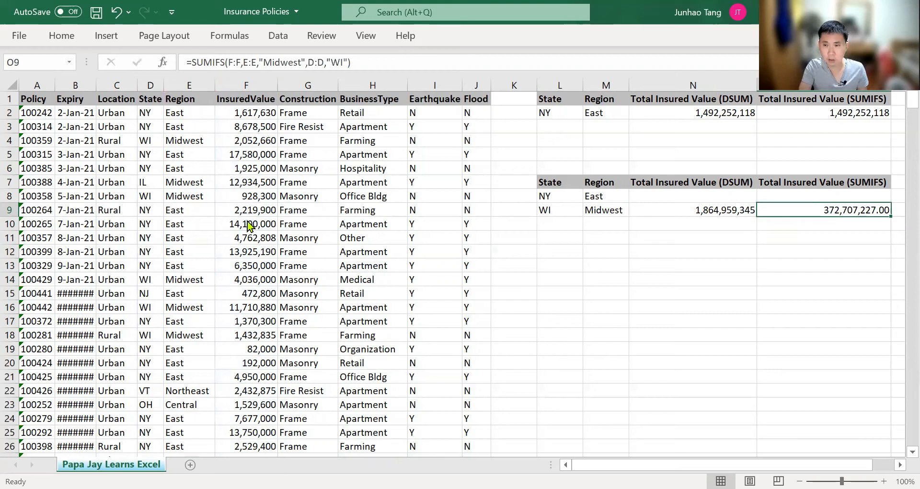
key("alt+h")
key("9")
key("alt+h")
key("9")
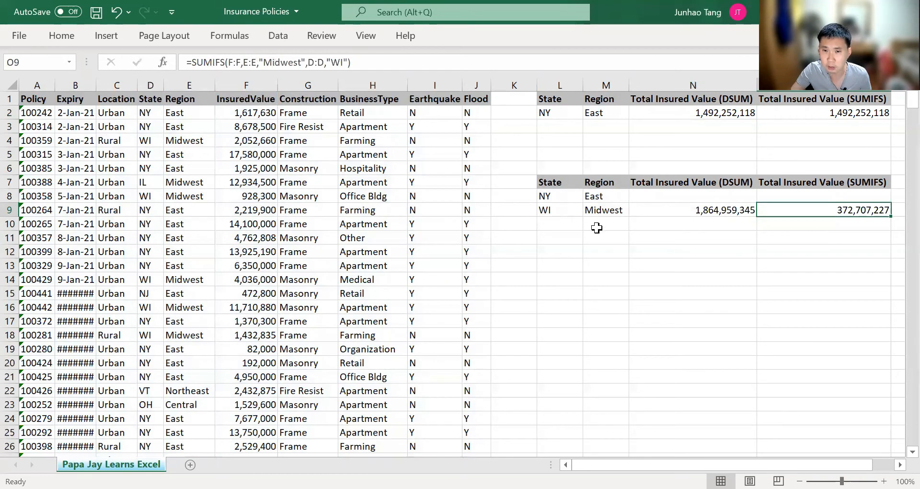
key("F2")
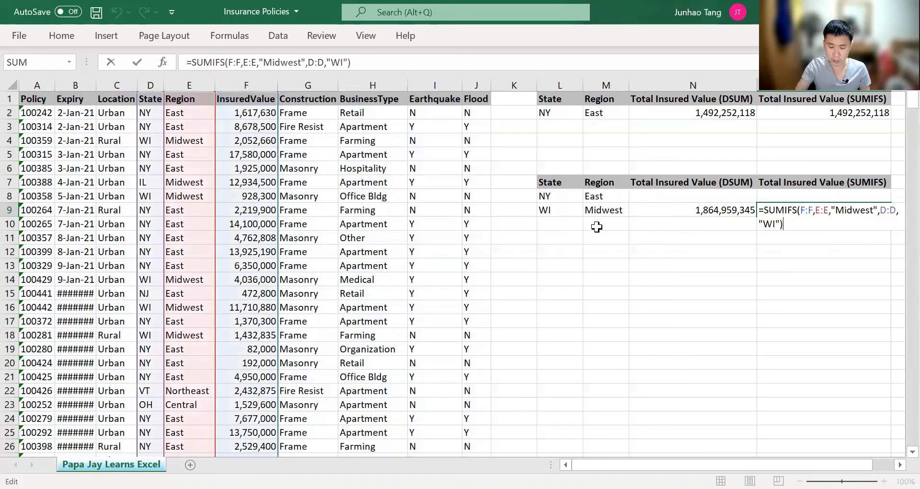
Try adding O2's NY East total to O9's formula as +O2, then inspect the formula
type("+")
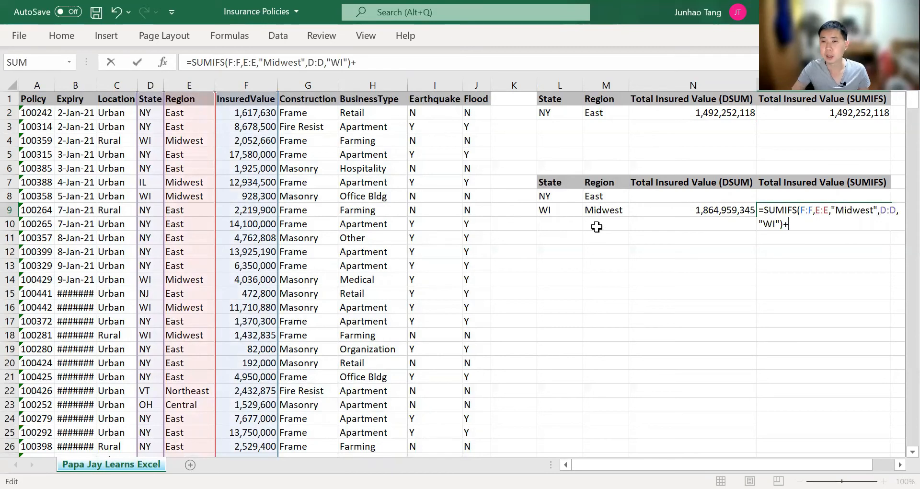
left_click(861, 113)
key("Return")
key("Up")
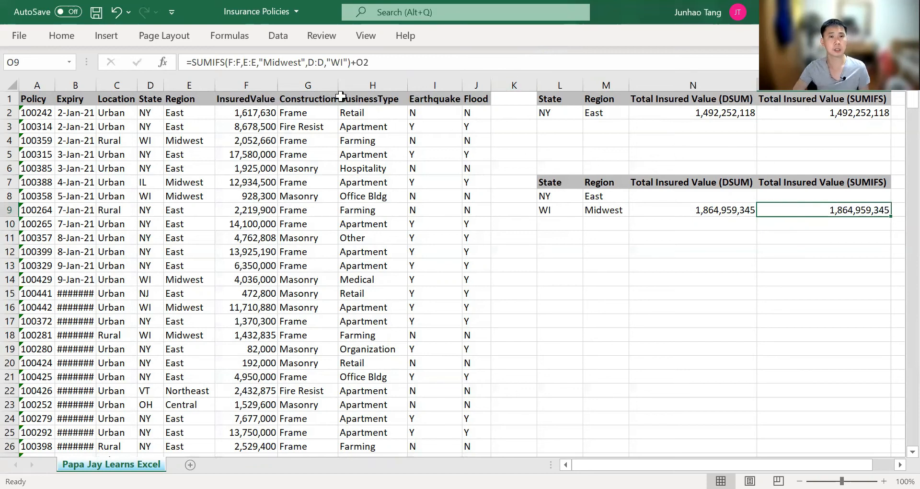
left_click_drag(412, 62, 181, 60)
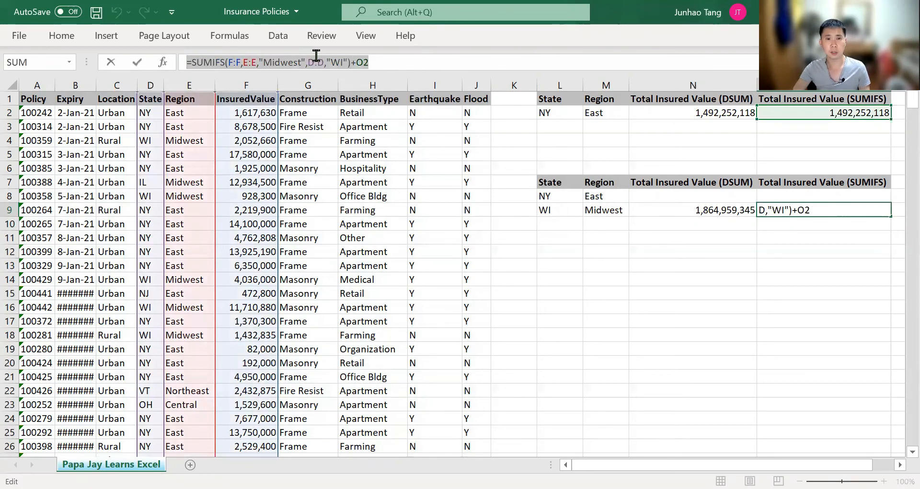
left_click(357, 61)
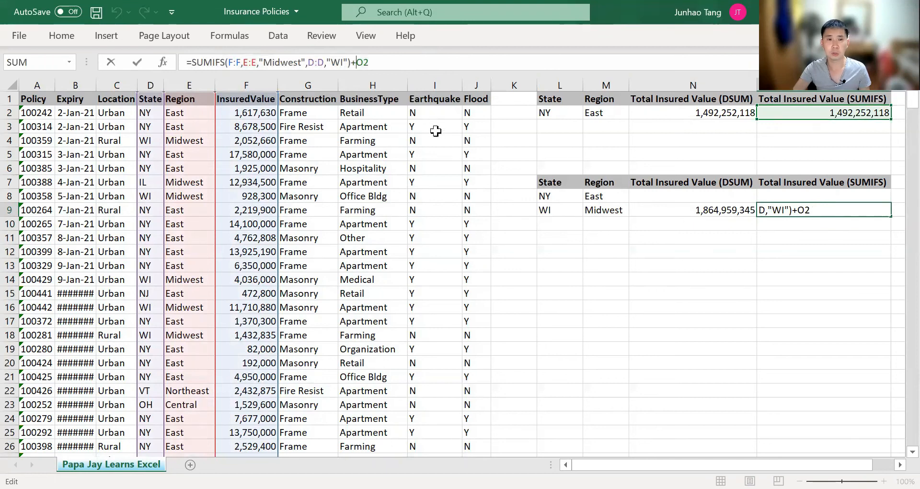
key("Escape")
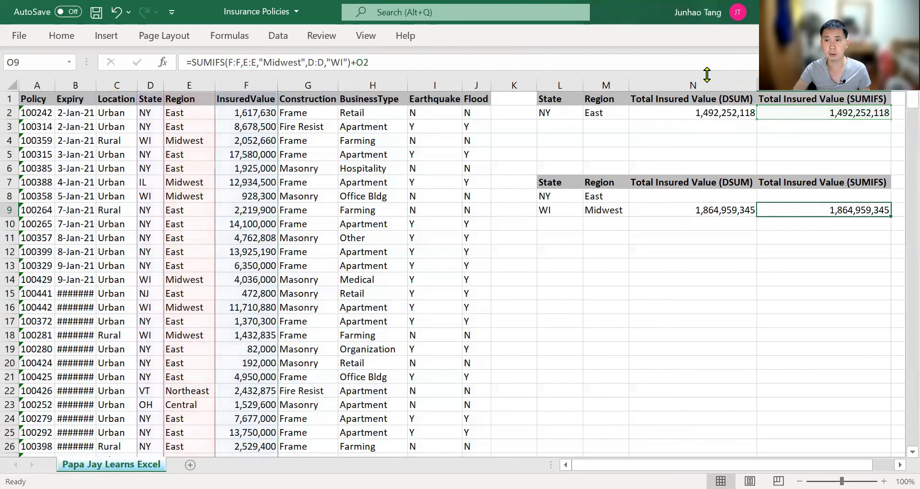
Copy the NY East SUMIFS formula text from O2
key("Up")
key("Up")
key("Up")
key("Up")
key("Up")
key("Up")
key("Up")
key("F2")
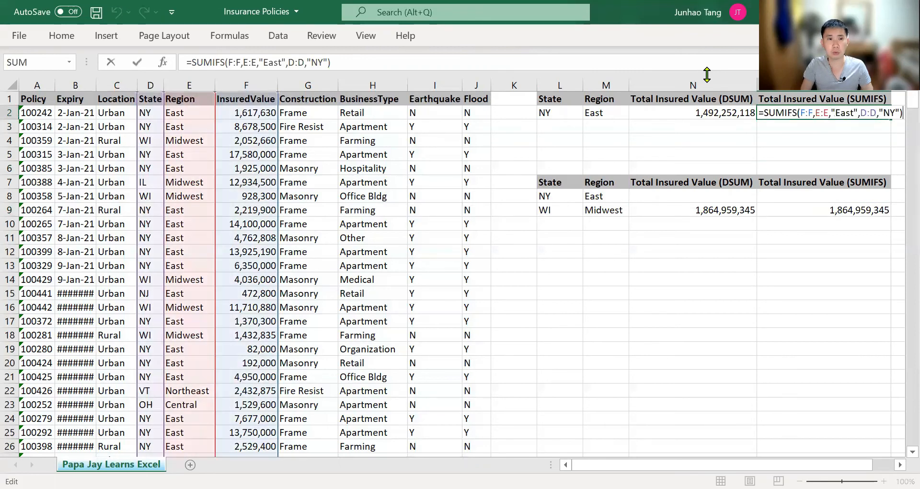
key("Home")
key("Right")
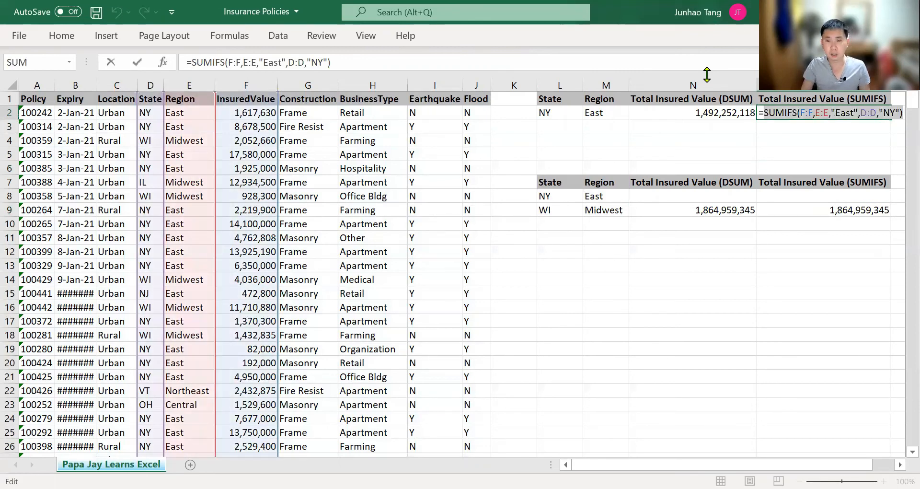
key("Return")
Append the copied NY East SUMIFS to O9's formula, giving 1,864,959,345 to match DSUM
key("Down")
key("Down")
key("Down")
key("Down")
key("Down")
key("Down")
key("F2")
type("+O2")
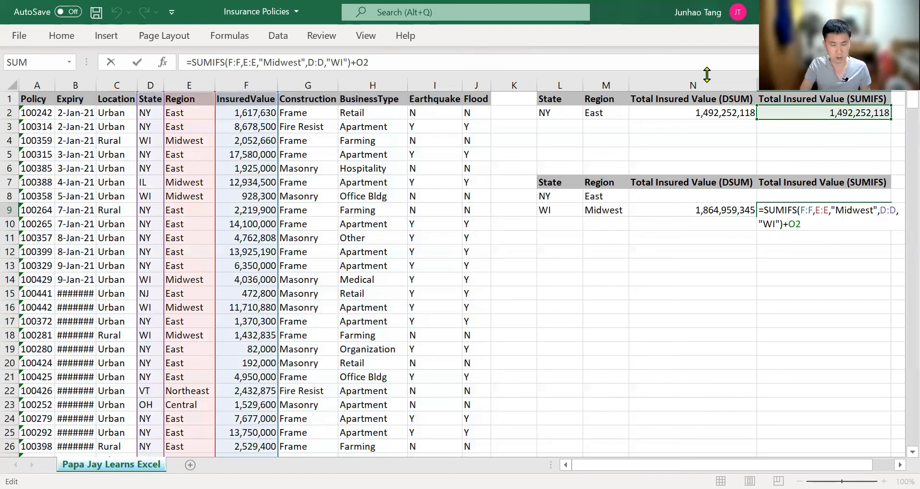
key("BackSpace")
key("BackSpace")
key("ctrl+v")
key("Return")
key("Up")
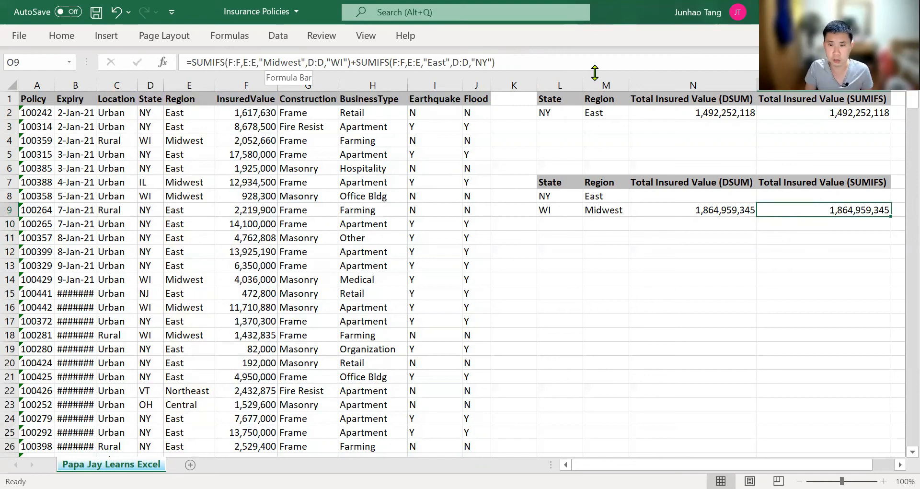
key("Left")
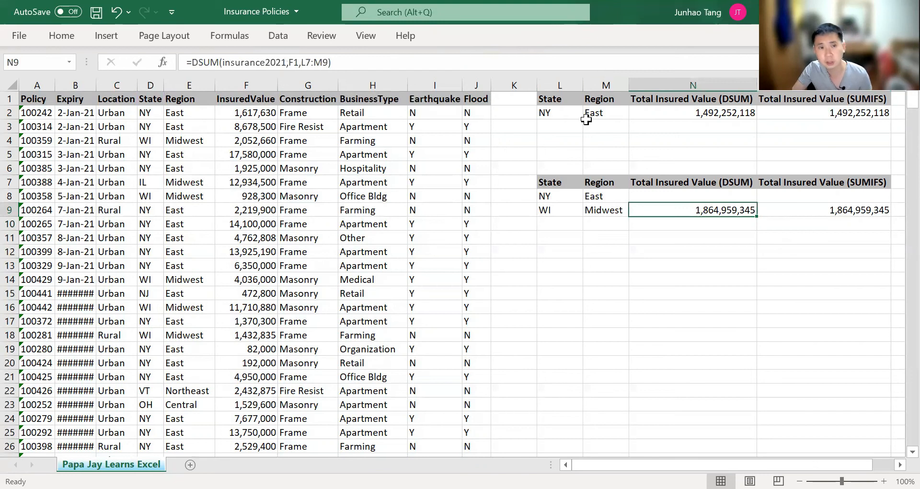
key("F2")
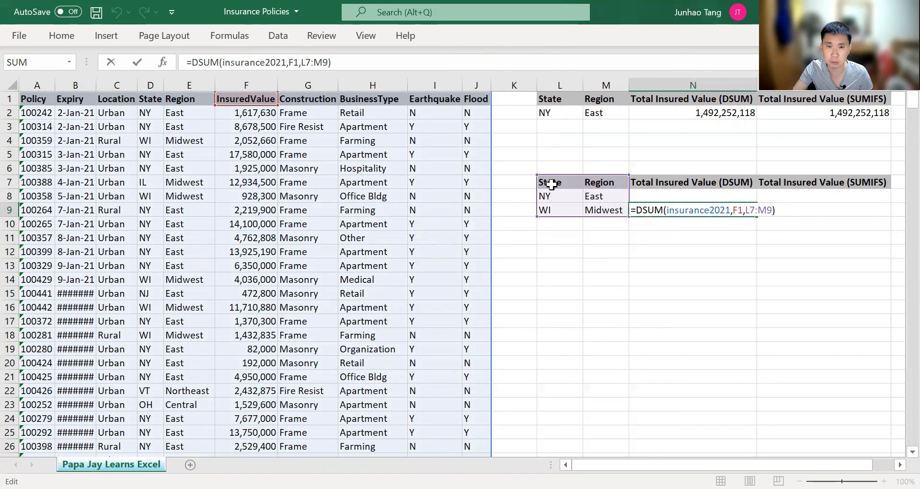
key("ctrl+Return")
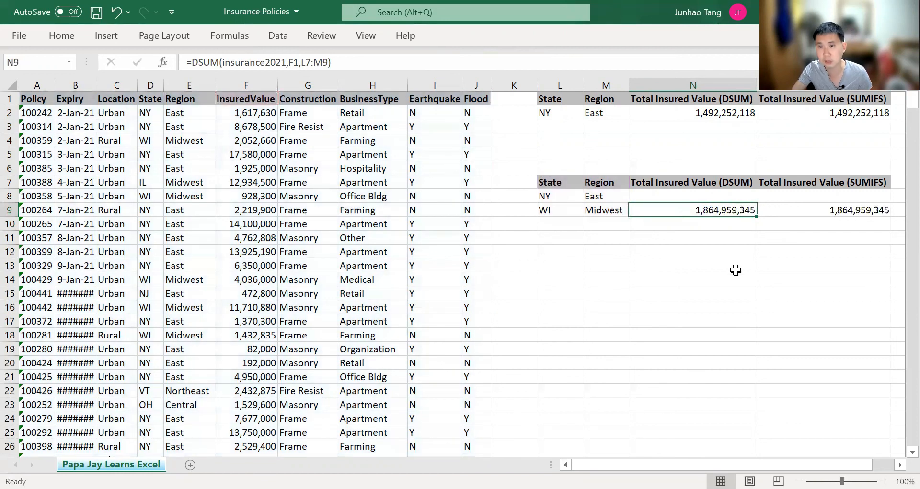
key("Down")
key("Down")
key("Down")
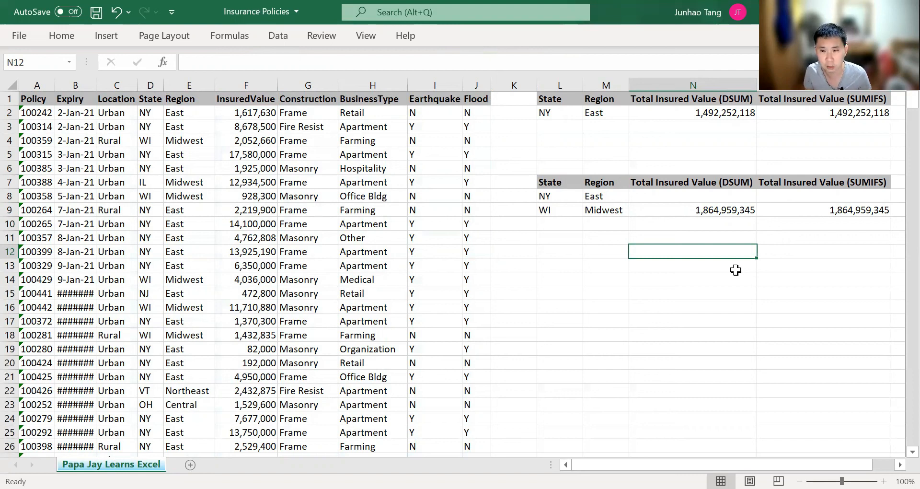
key("Up")
key("Up")
key("Down")
key("Down")
key("Down")
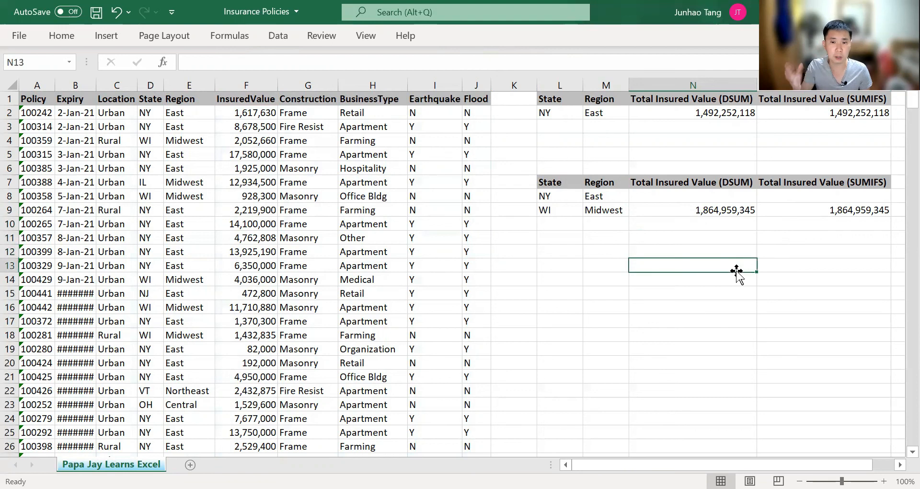